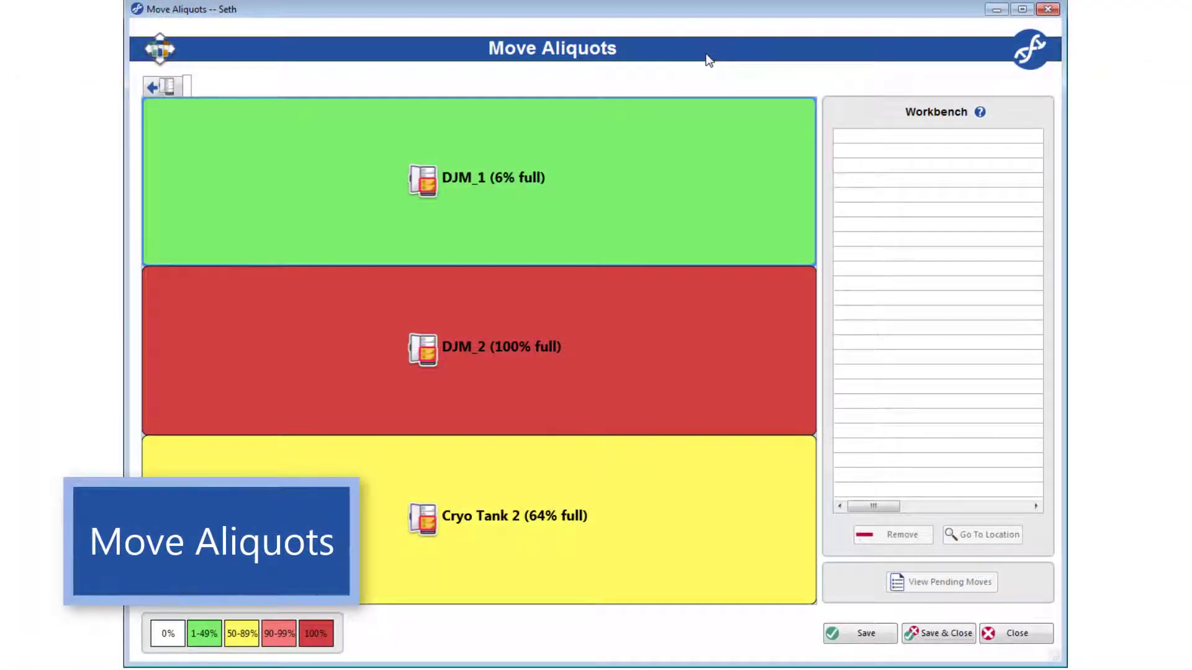
- Stage Shelf 1 Rack 2 on the workbench and move Box 7 aliquots 2A–2E into row 1
click(681, 208)
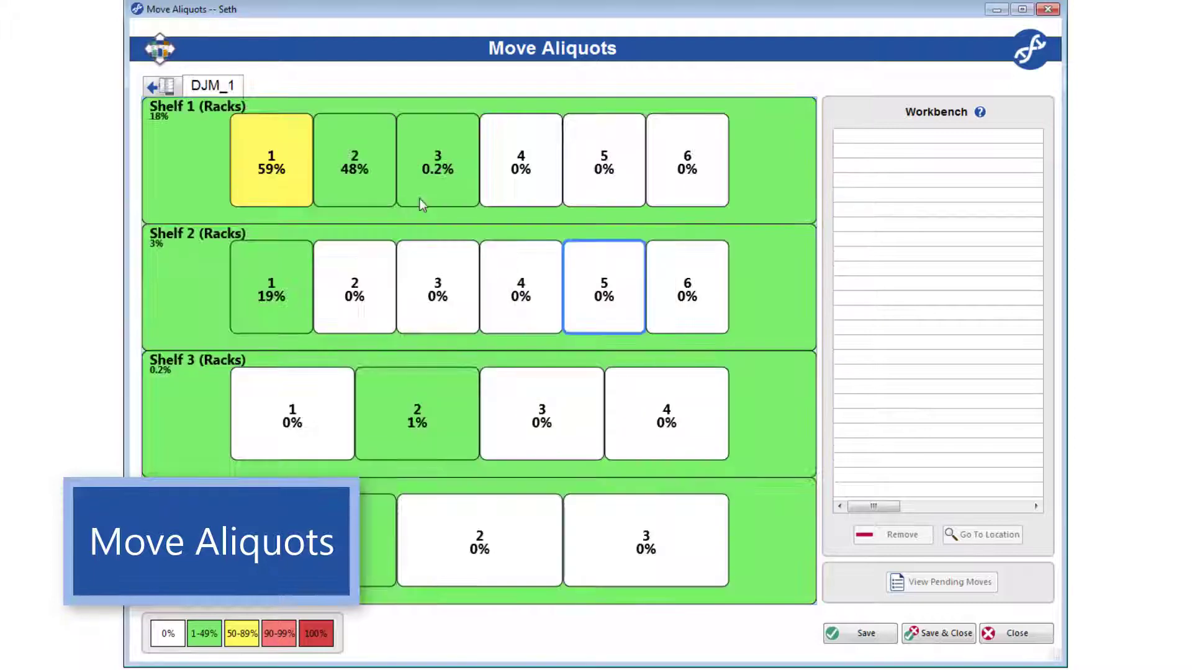
drag(393, 184, 905, 180)
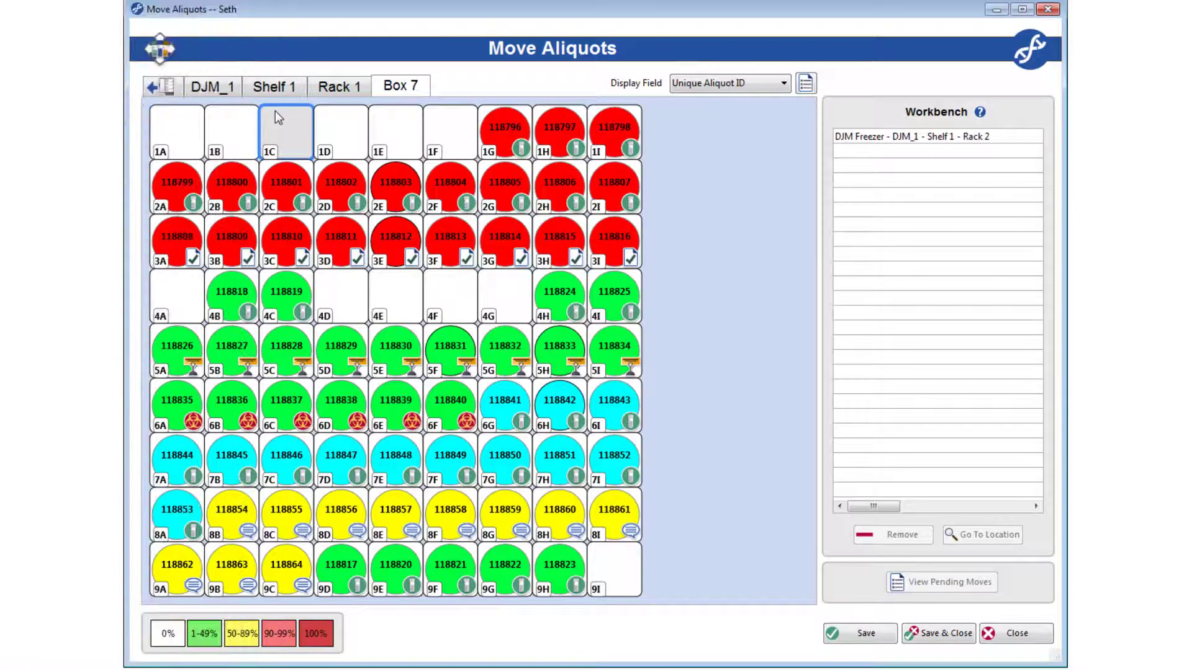
click(177, 182)
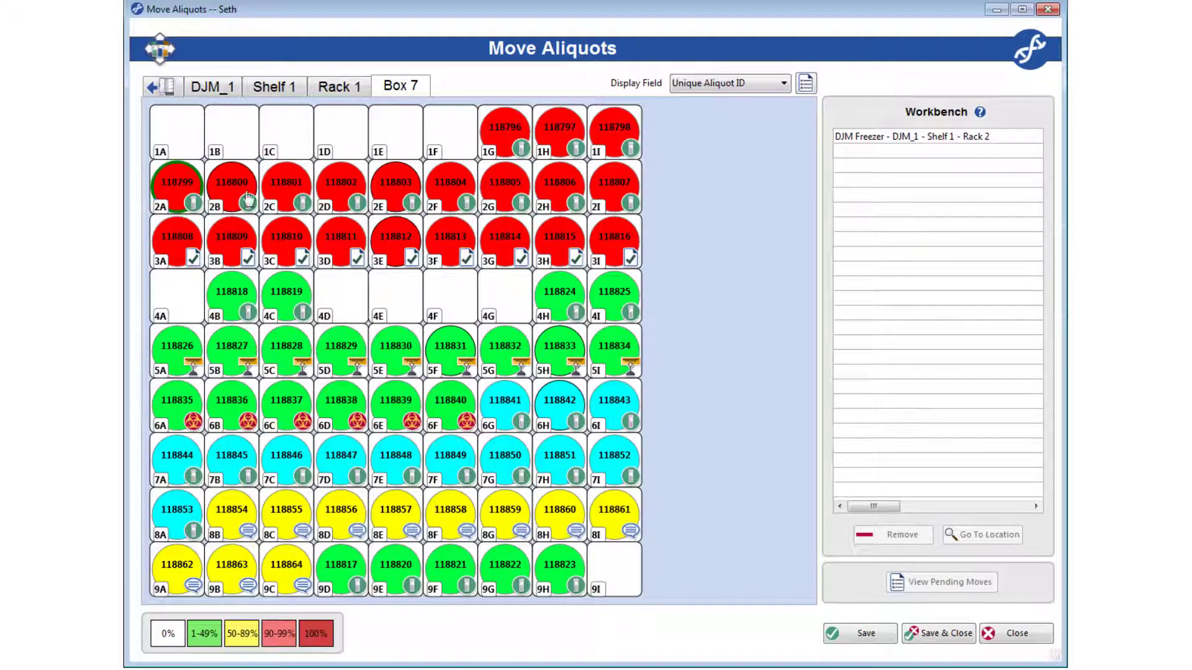
shift+click(397, 186)
drag(397, 186, 177, 131)
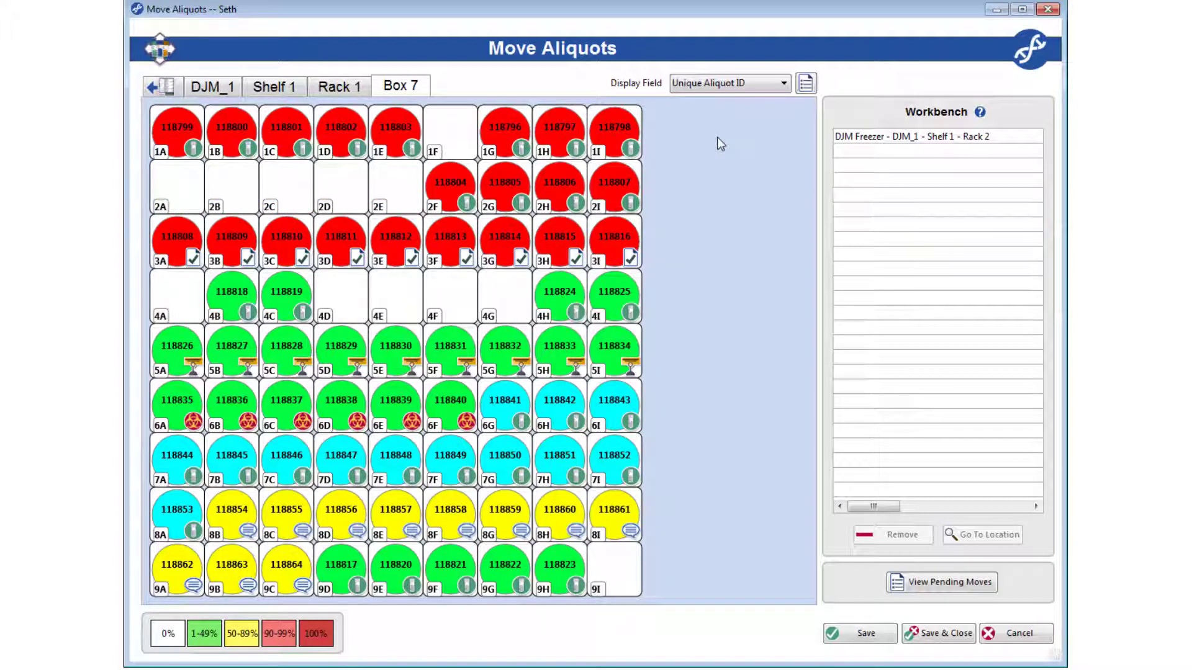
click(348, 88)
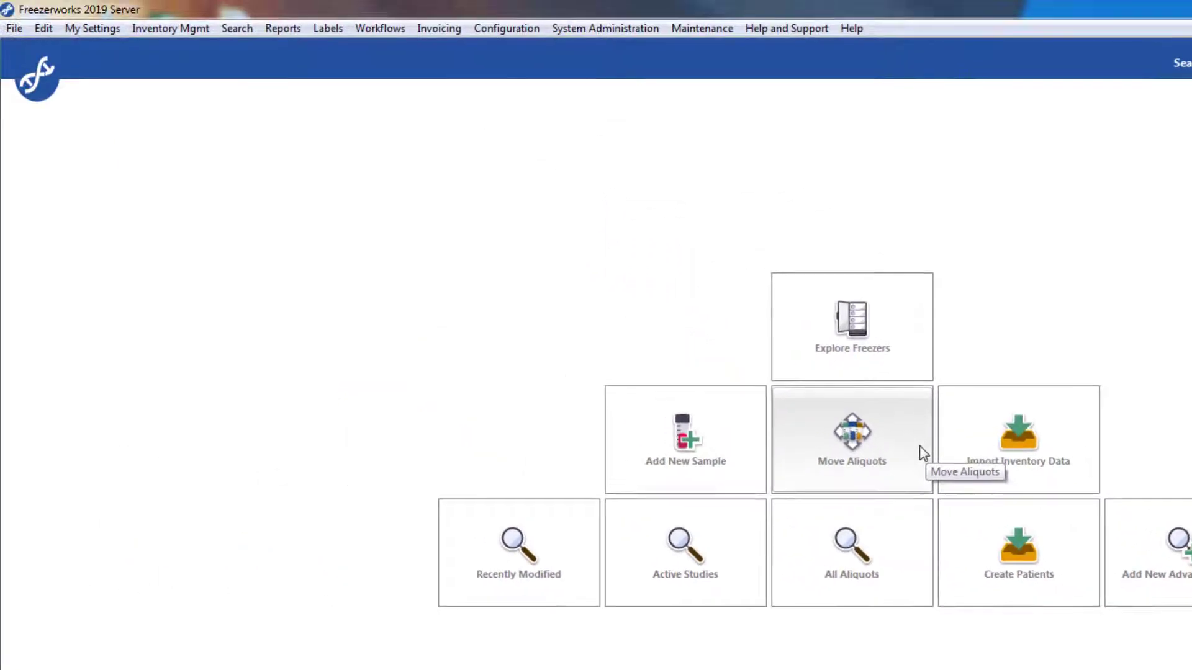
- Start Move Aliquots and compare the Aliases list with the freezer list
click(203, 29)
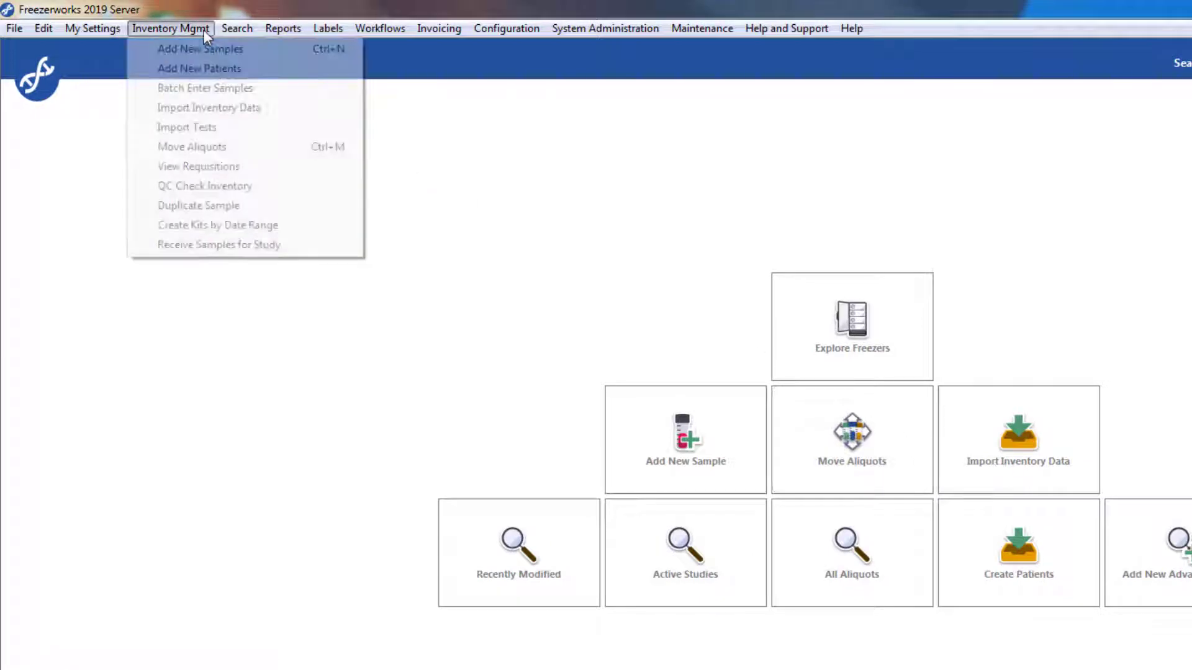
click(248, 147)
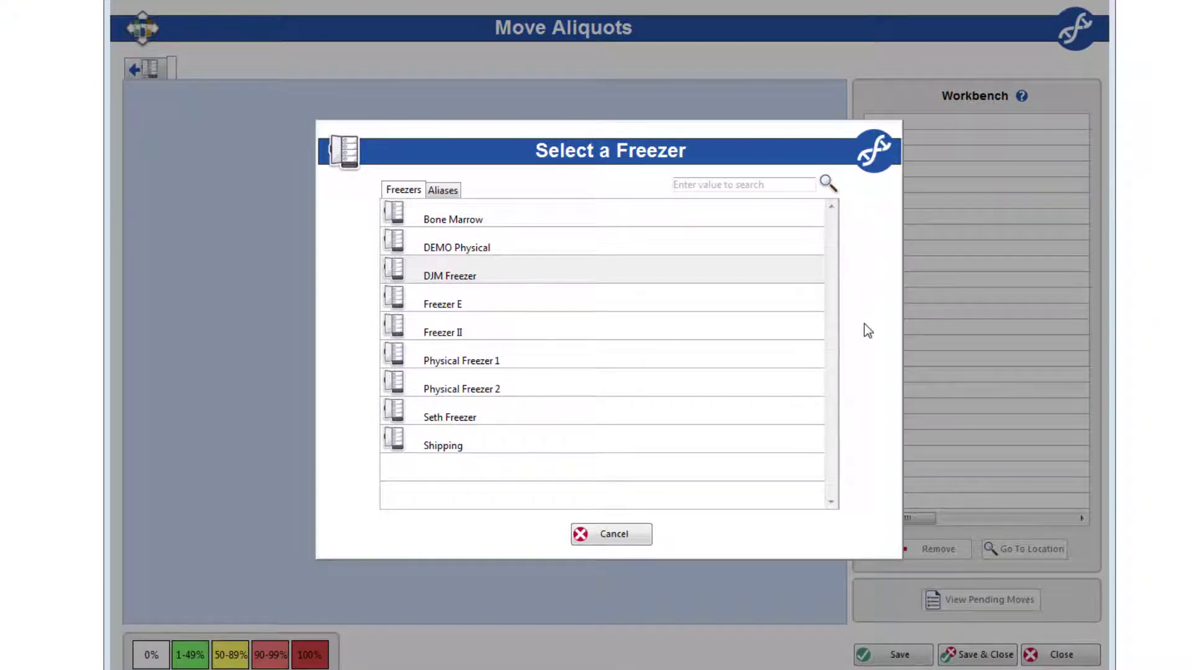
click(442, 192)
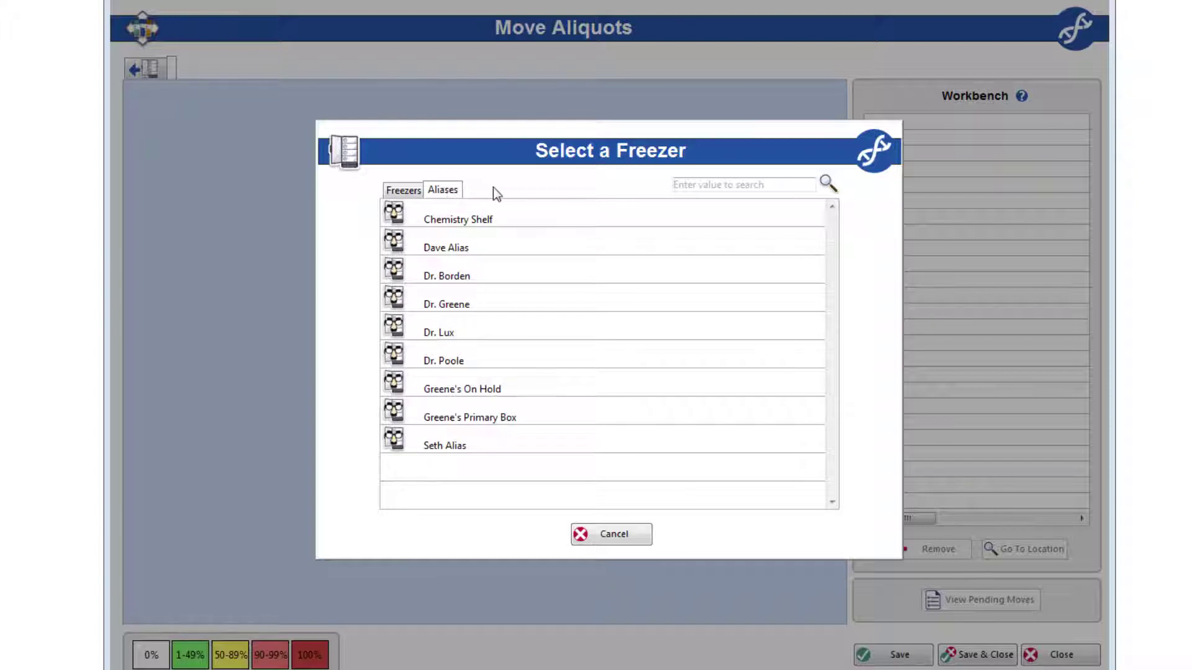
click(414, 191)
- Search the freezers for 'Seth', clear the search, and open the DJM Freezer
click(727, 185)
text(Seth)
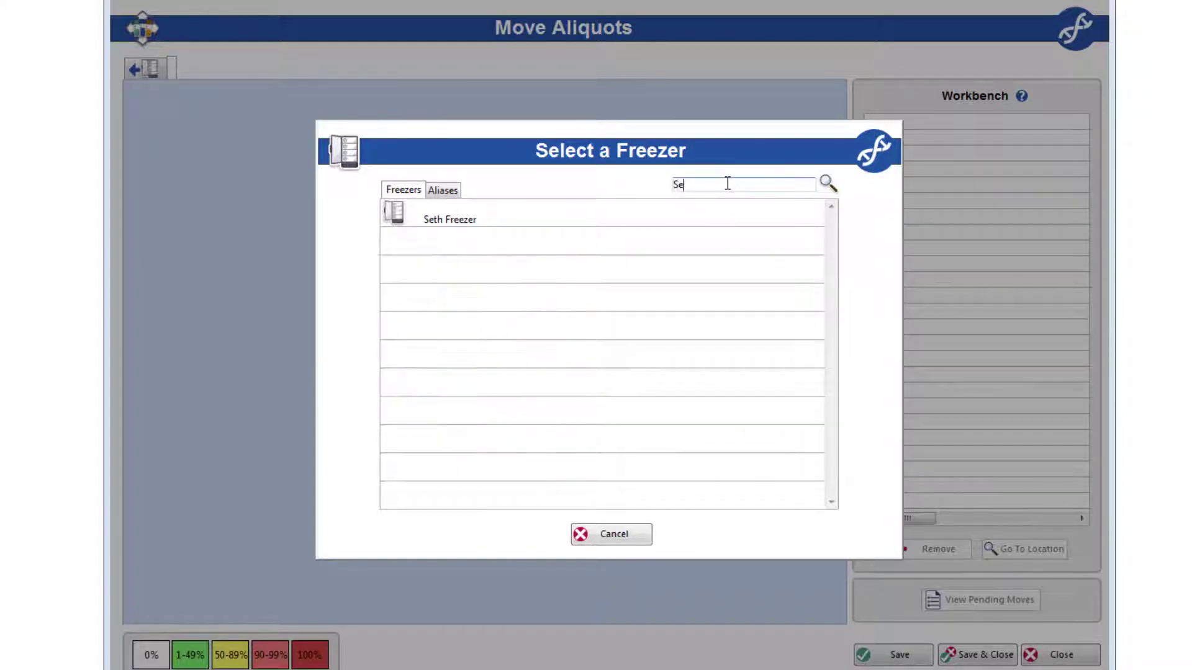
key(BackSpace)
key(BackSpace)
key(BackSpace)
key(BackSpace)
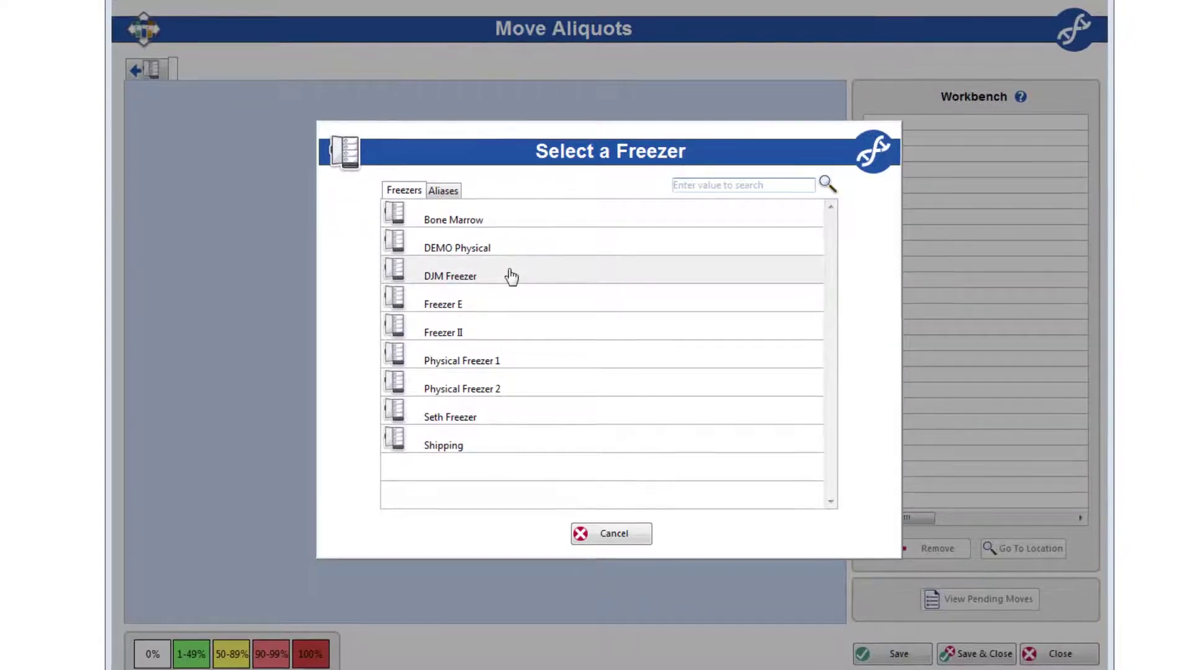
click(510, 276)
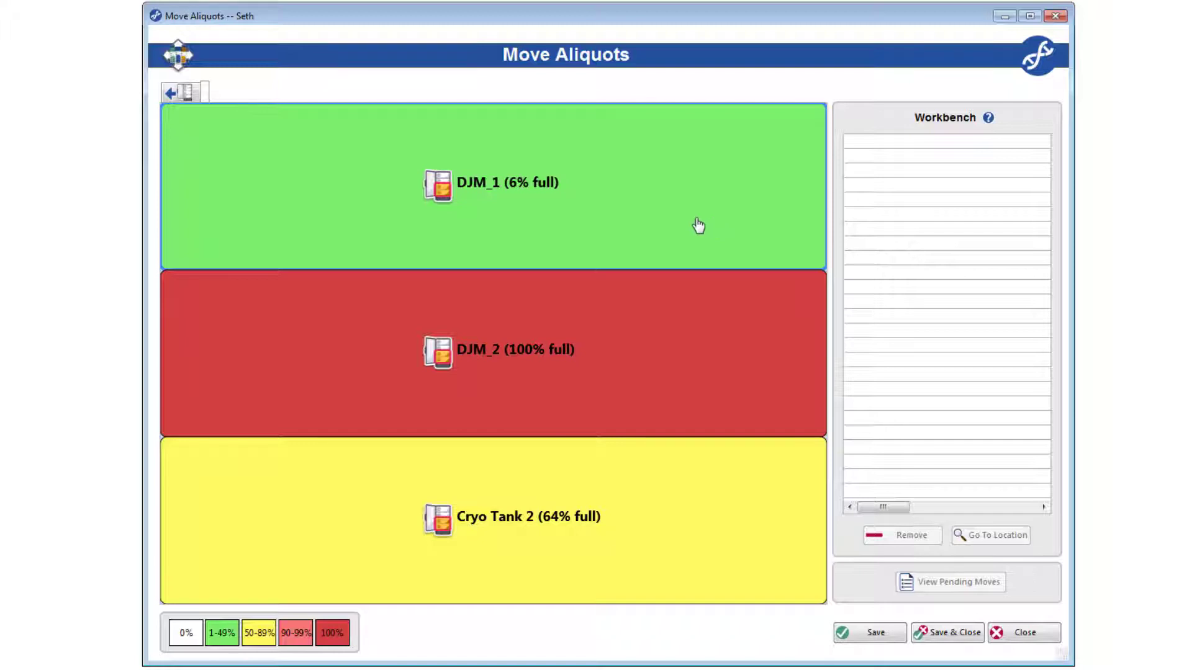
- Drill into DJM_1 Shelf 1, Rack 1 and Box 2, then step back to the DJM_1 overview
click(662, 221)
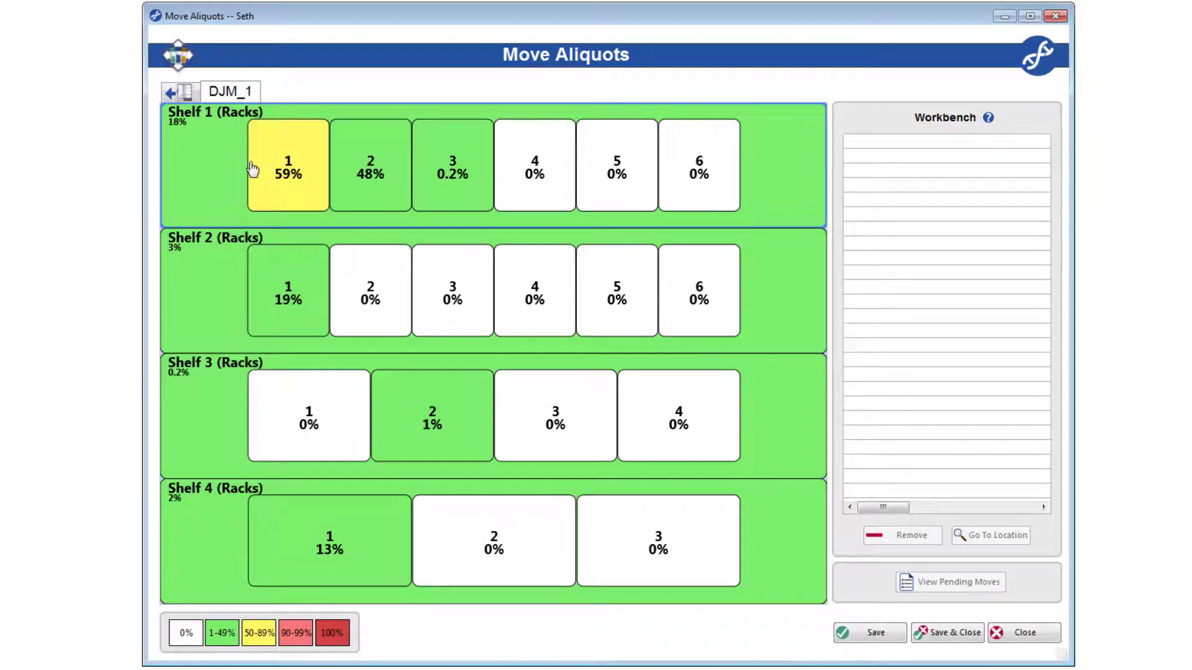
mouse_move(253, 169)
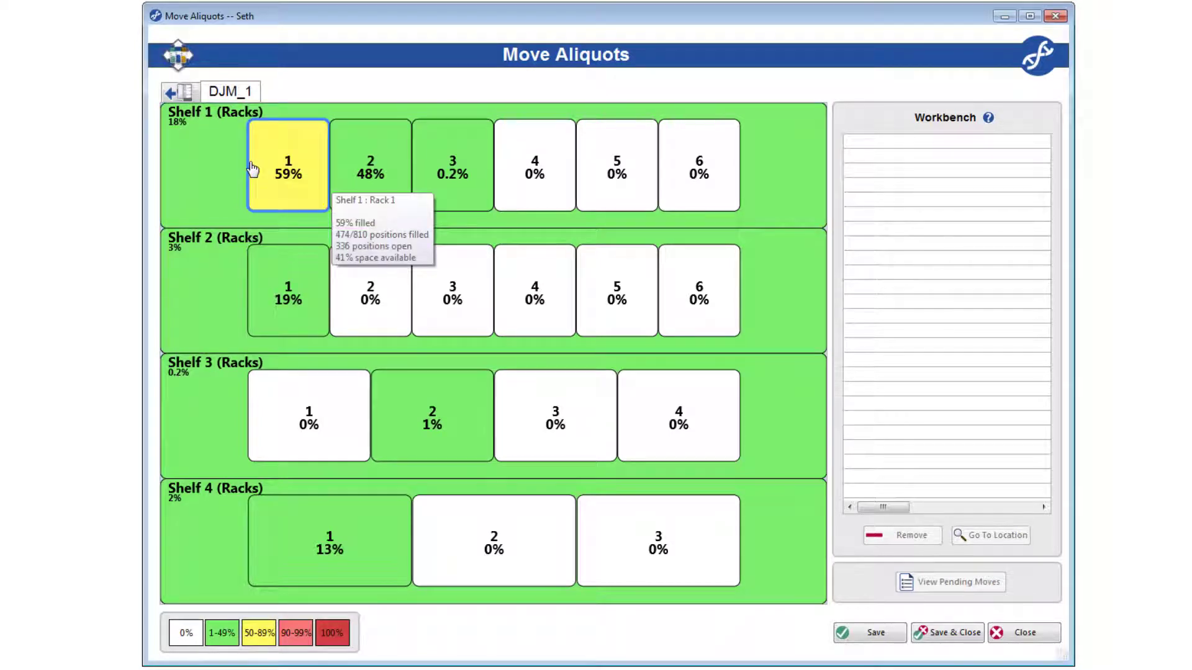
click(300, 187)
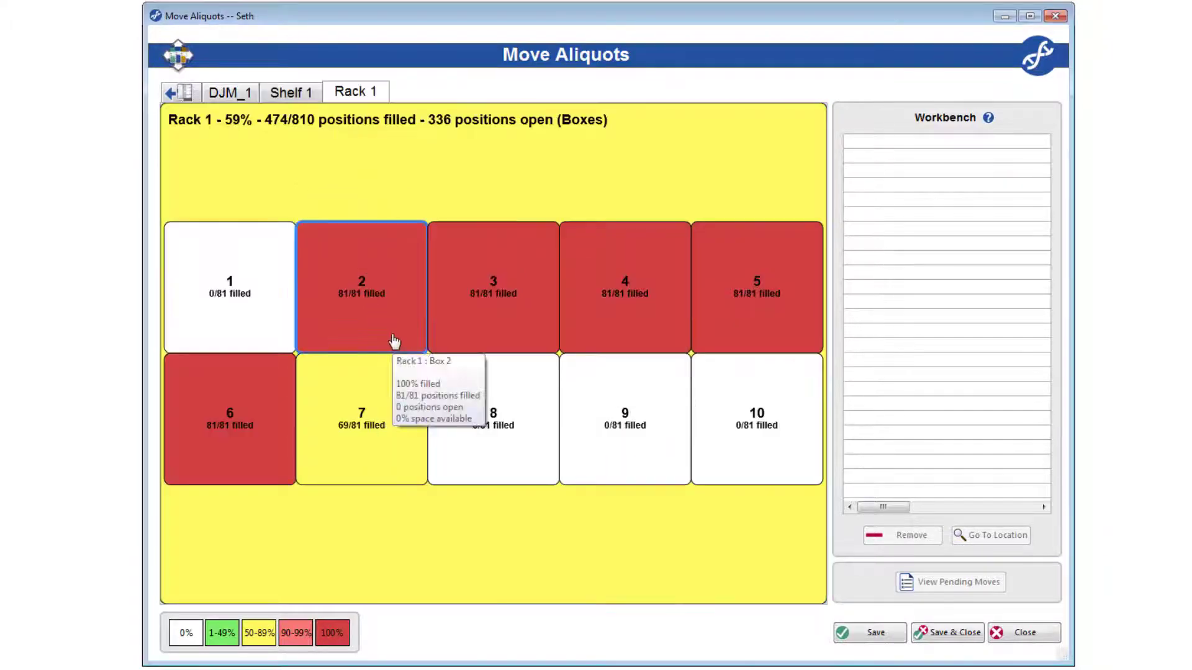
click(395, 341)
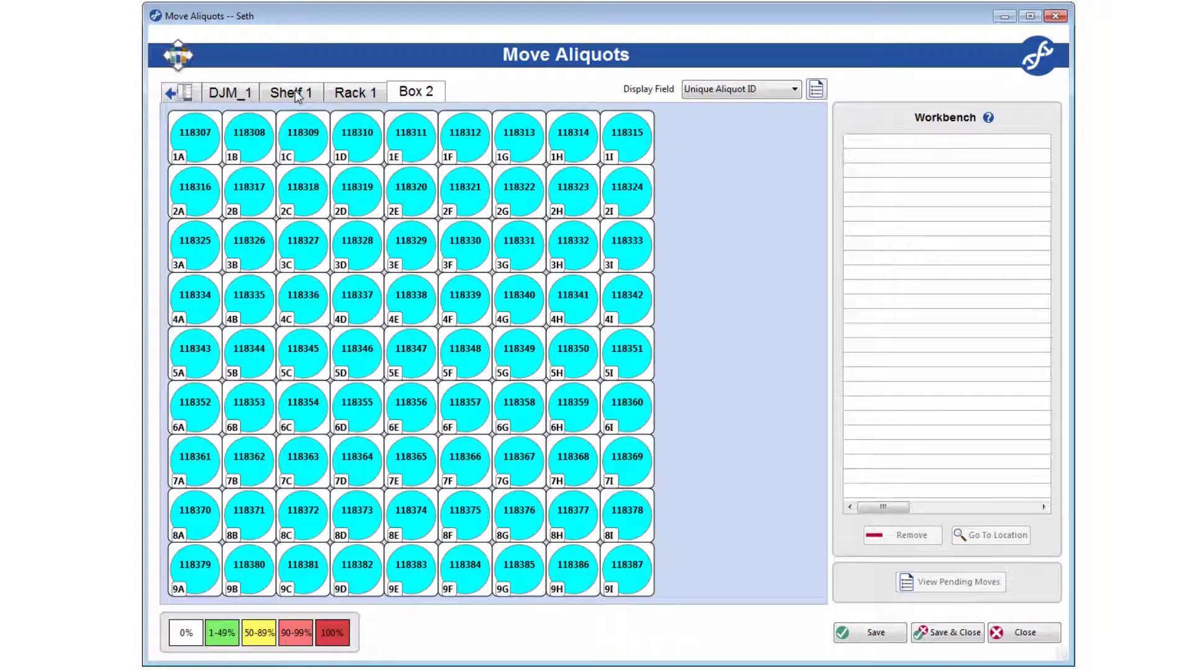
click(297, 93)
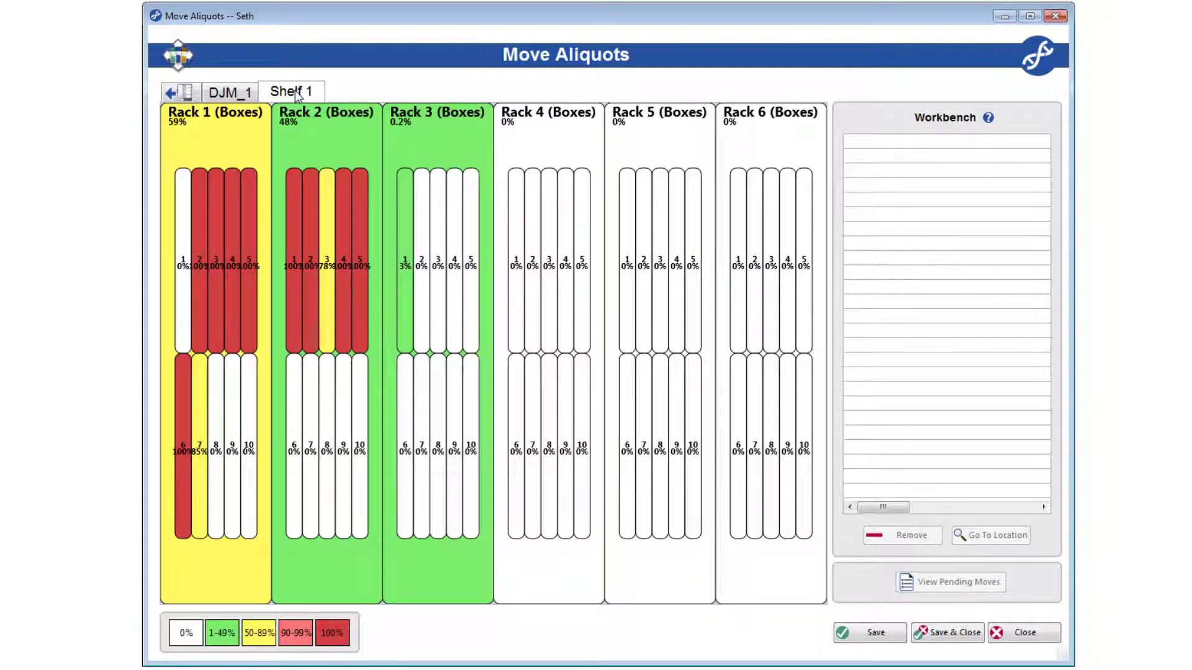
click(239, 93)
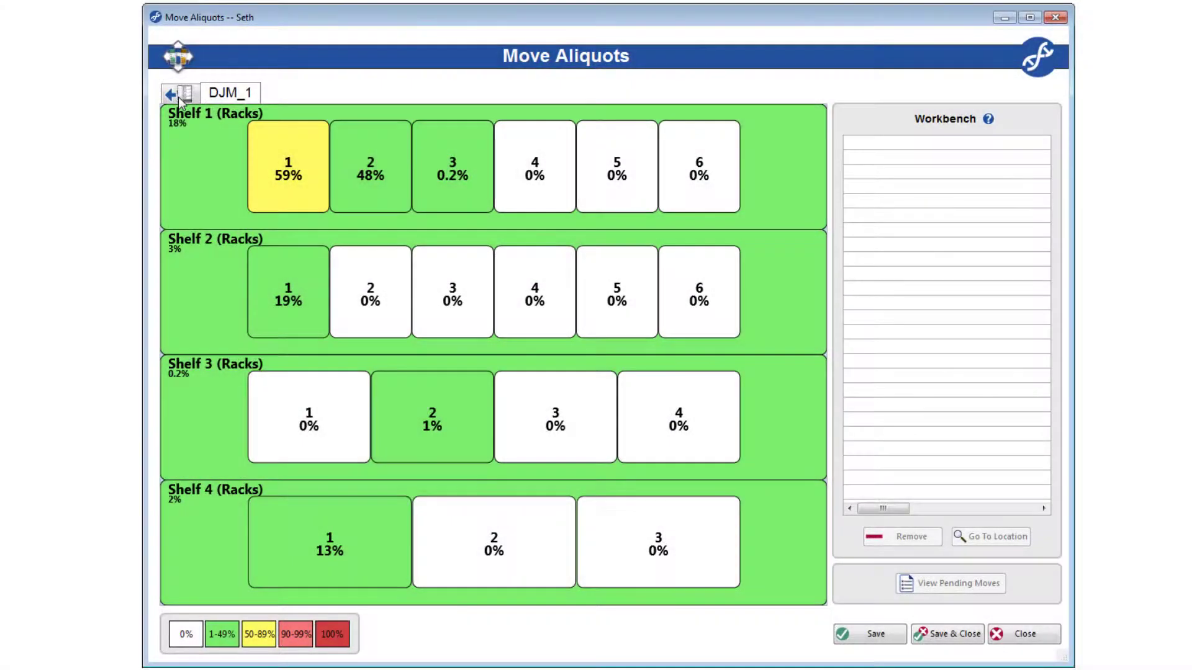
- Reselect the DJM Freezer and open DJM_1 Shelf 1, Rack 1, Box 7
click(178, 96)
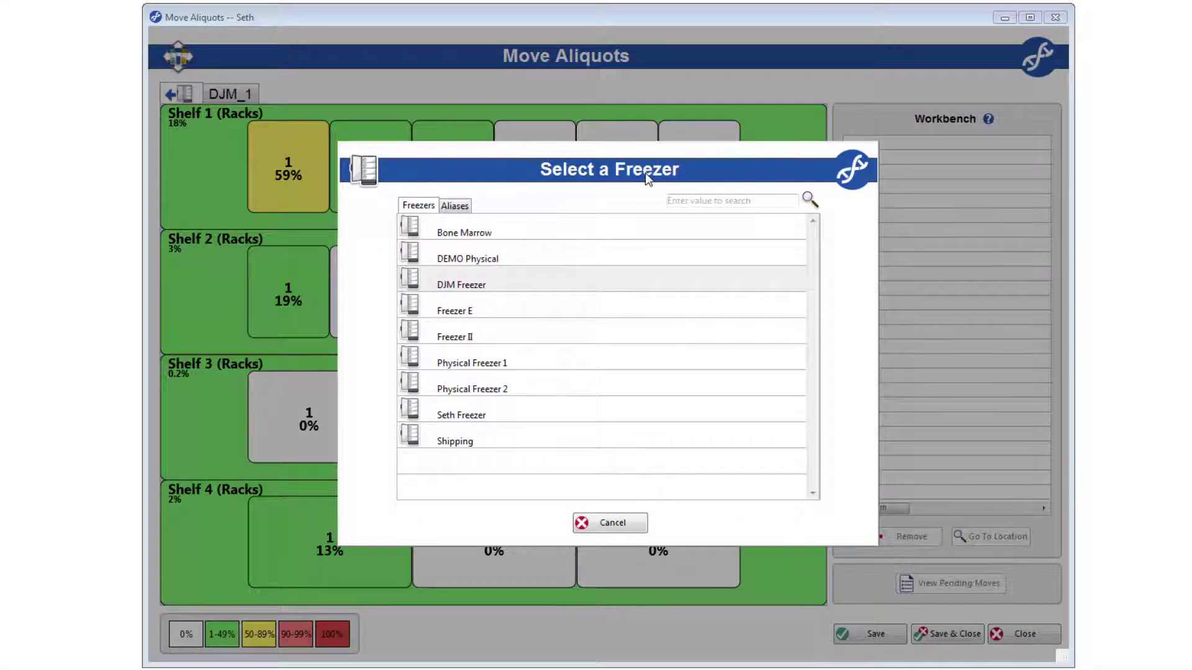
click(522, 285)
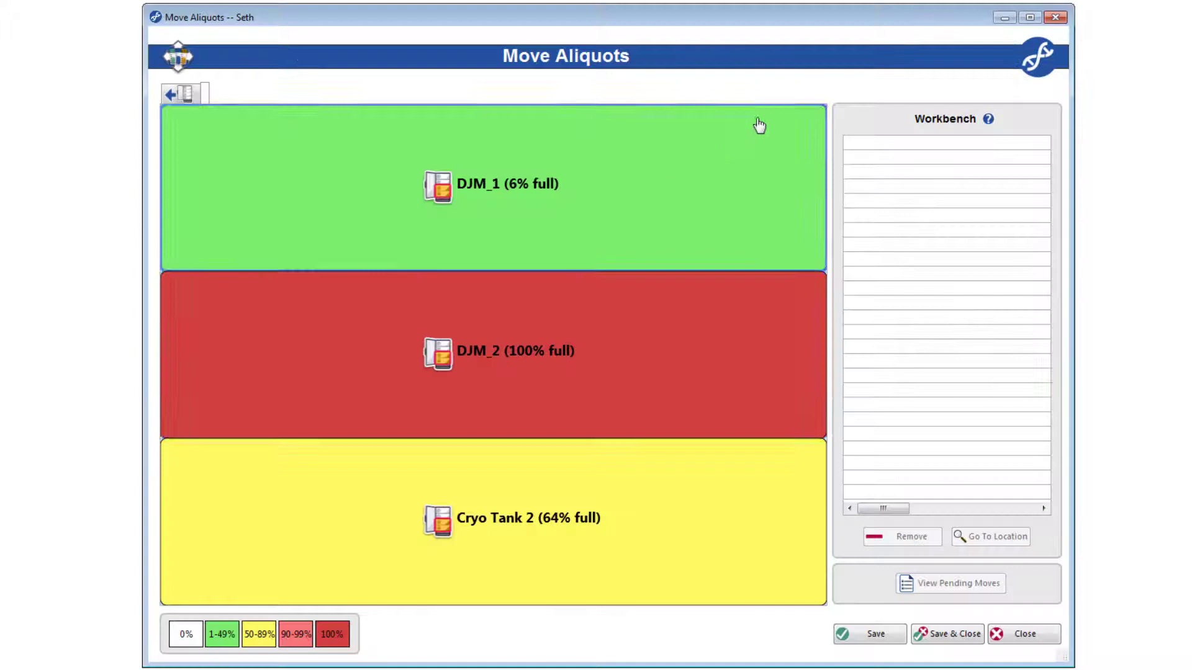
mouse_move(759, 125)
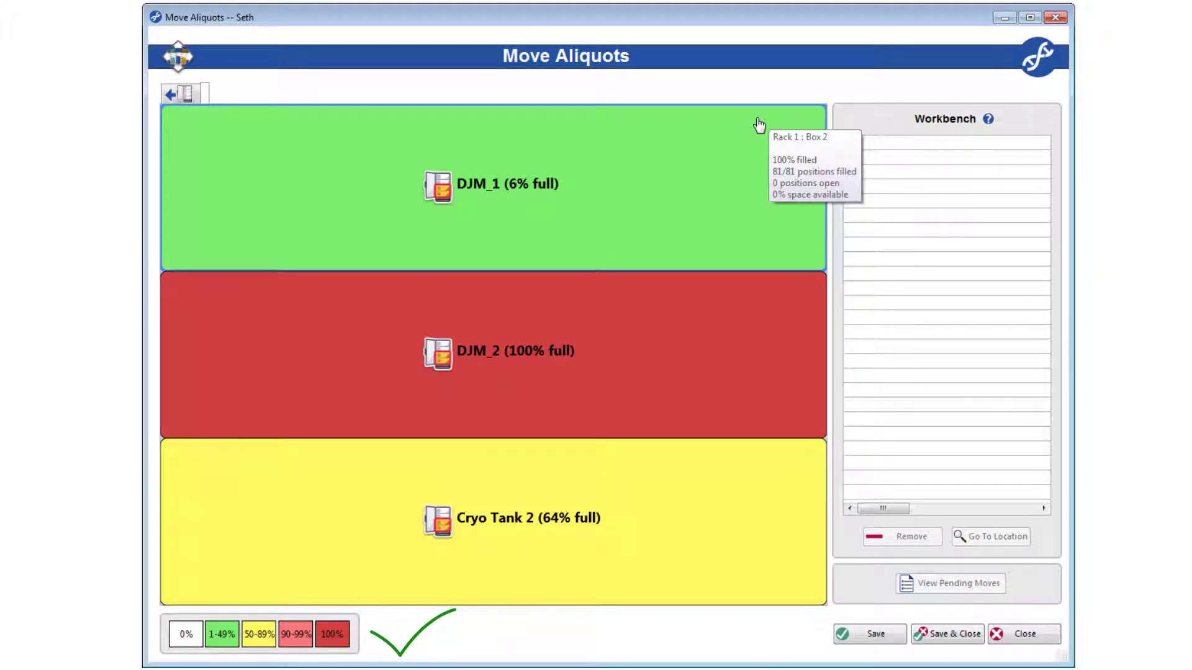
click(561, 188)
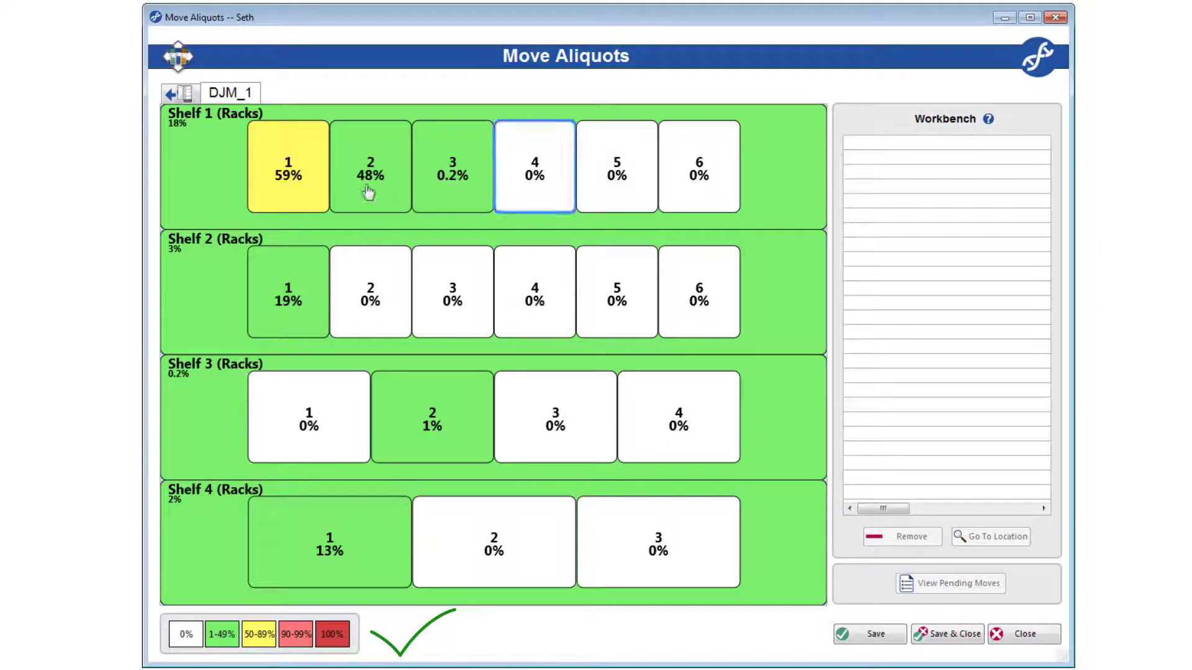
click(277, 193)
click(394, 444)
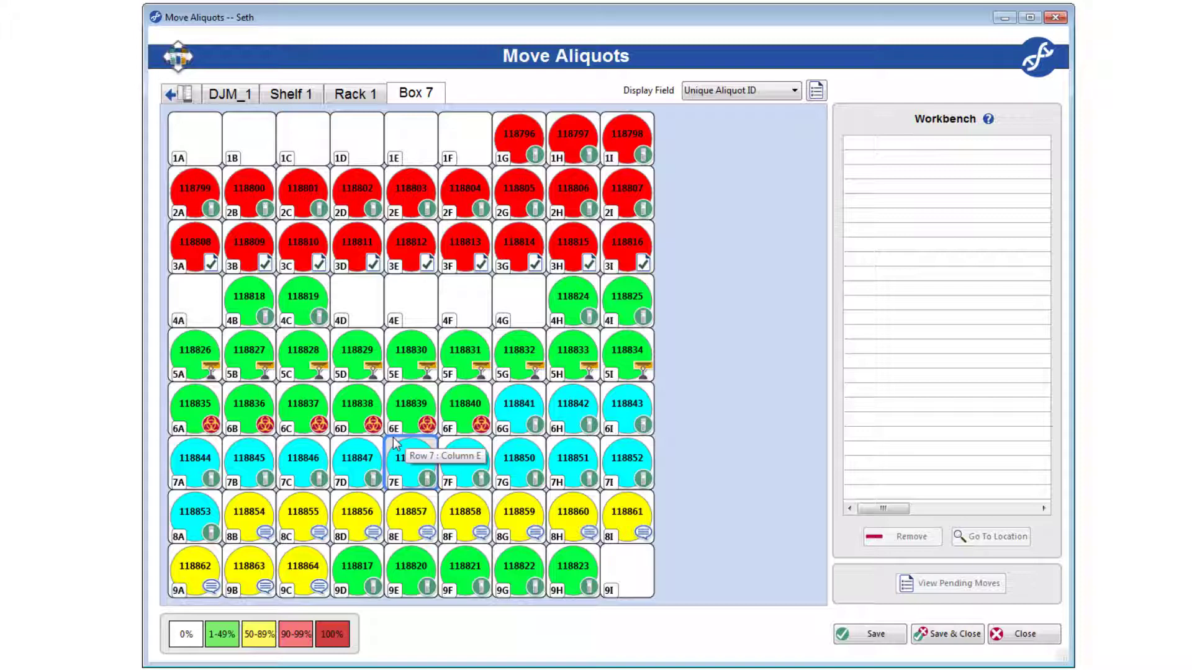
- Show Box 7's aliquots as a table, then switch back to the grid
mouse_move(308, 303)
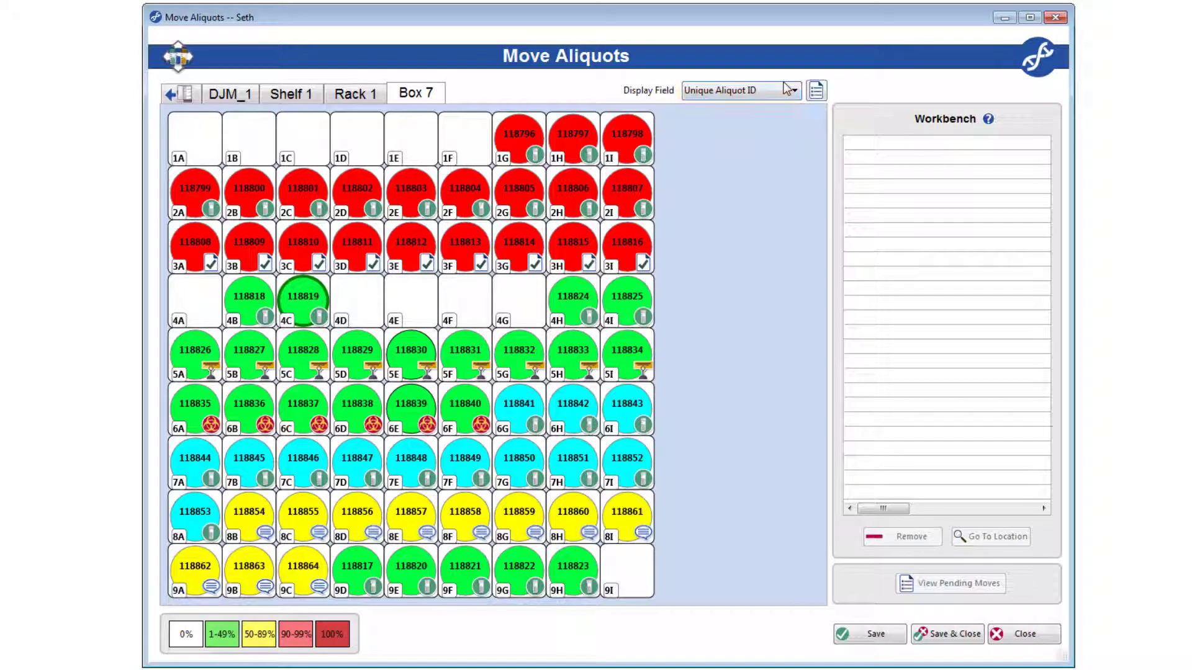
click(816, 91)
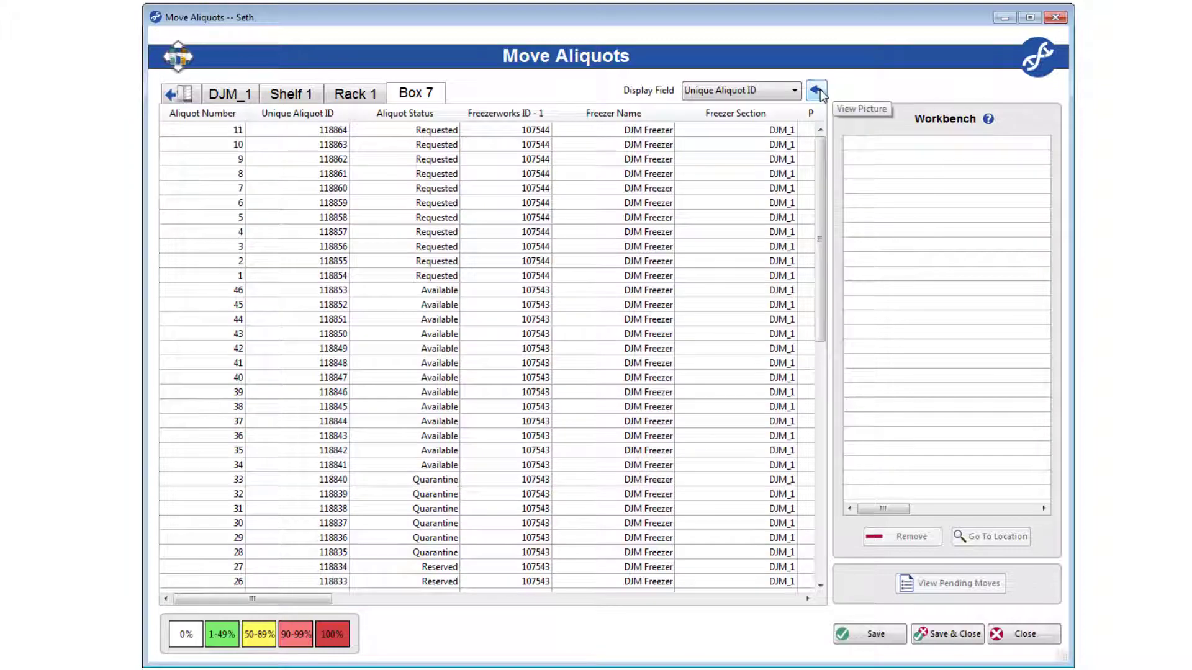
click(817, 92)
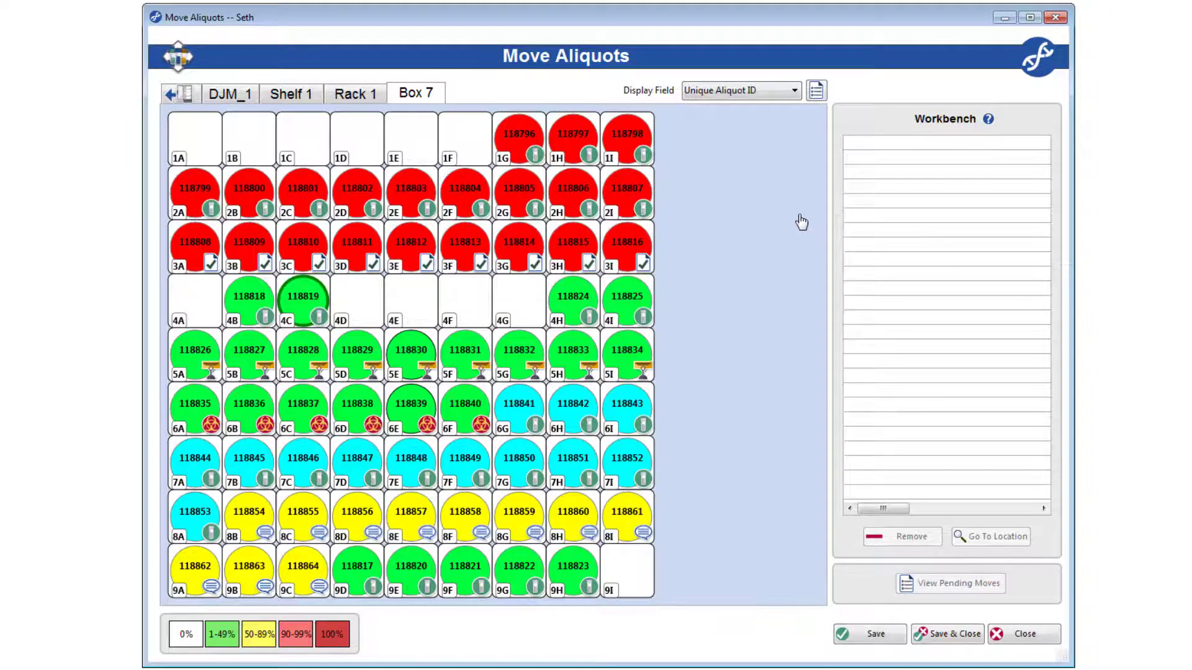
- Move Box 2 into the empty Box 8 slot and aliquot 118819 into position 1B
click(355, 94)
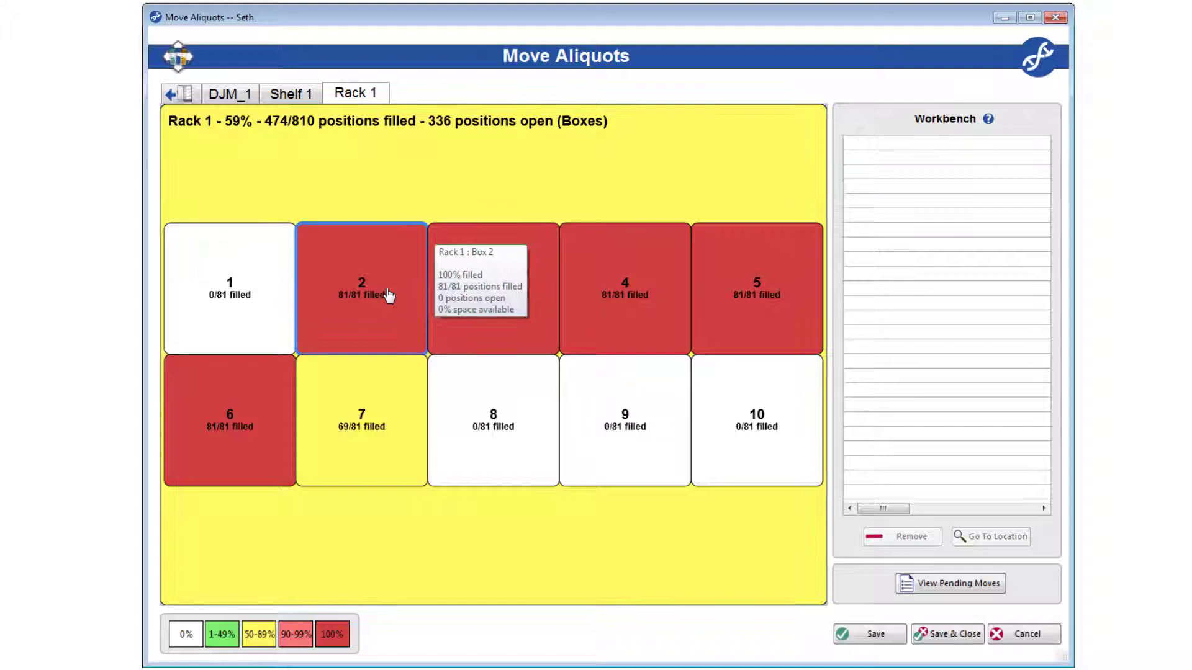
drag(389, 295, 550, 398)
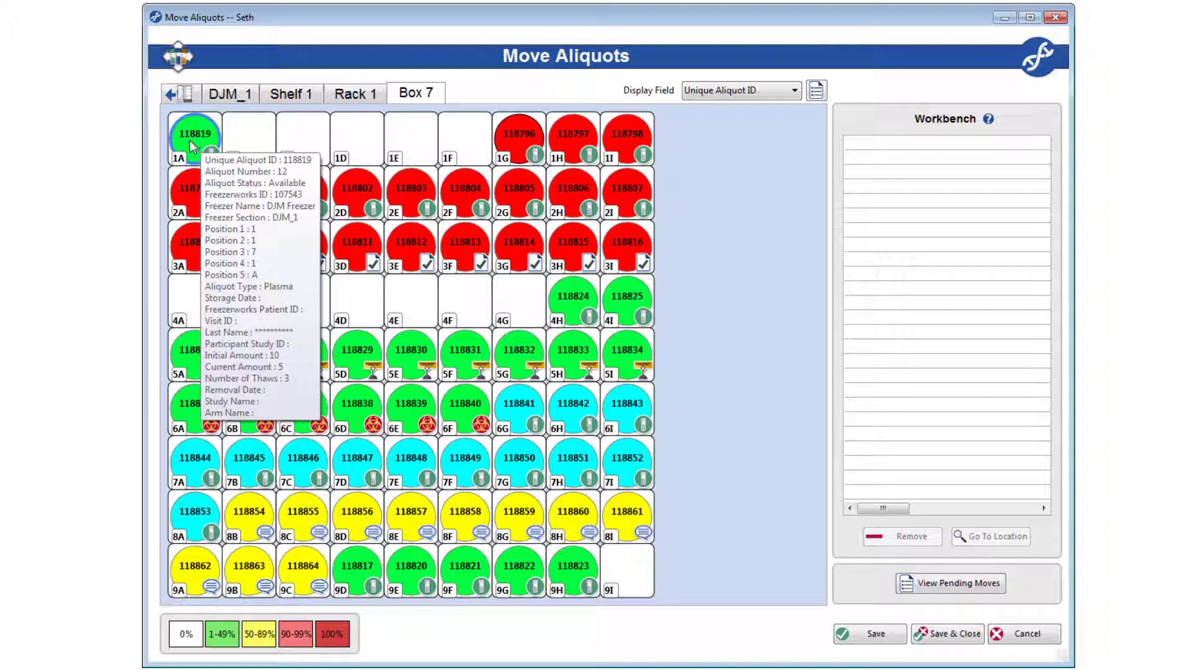
click(255, 141)
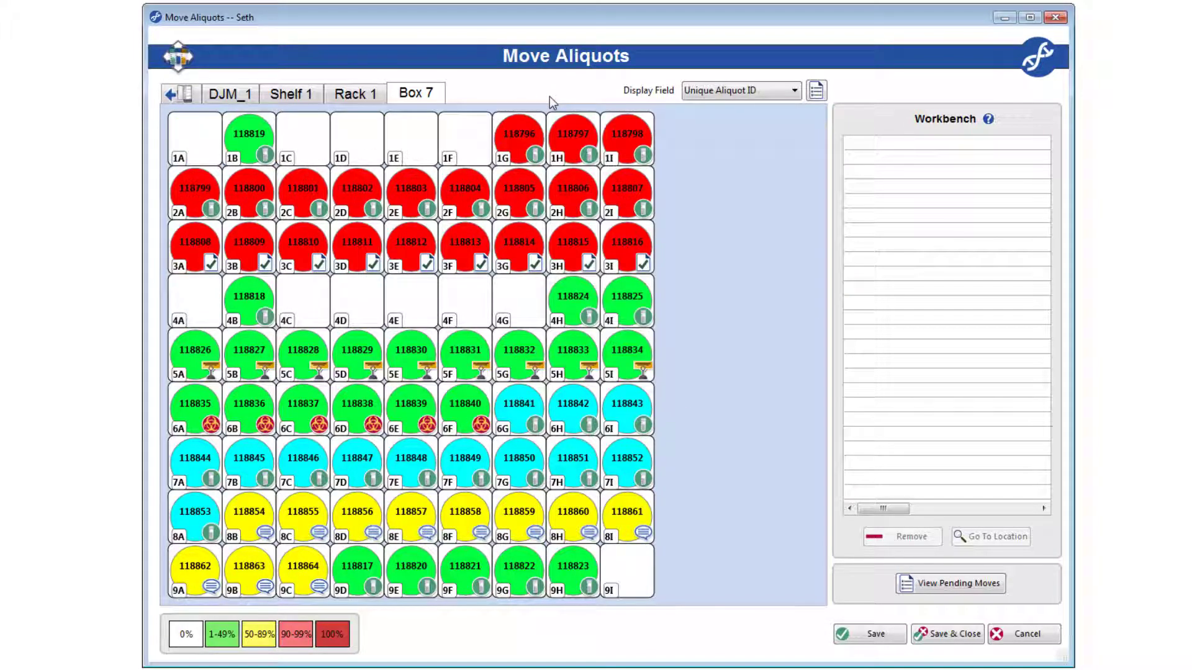
- Move aliquots 118799–118802 from positions 2A–2D into 4C–4F
click(195, 189)
click(264, 198)
drag(263, 198, 308, 308)
mouse_move(352, 198)
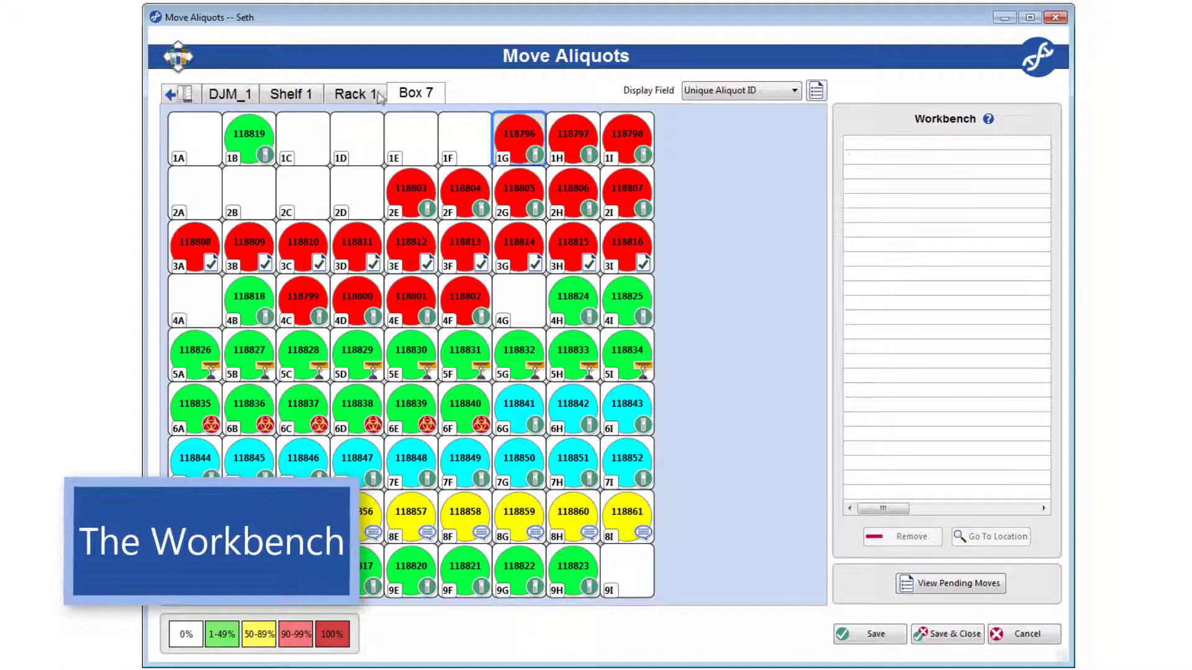
- Stage Box 2 and Box 7's aliquots 4C–4F on the Workbench
click(376, 94)
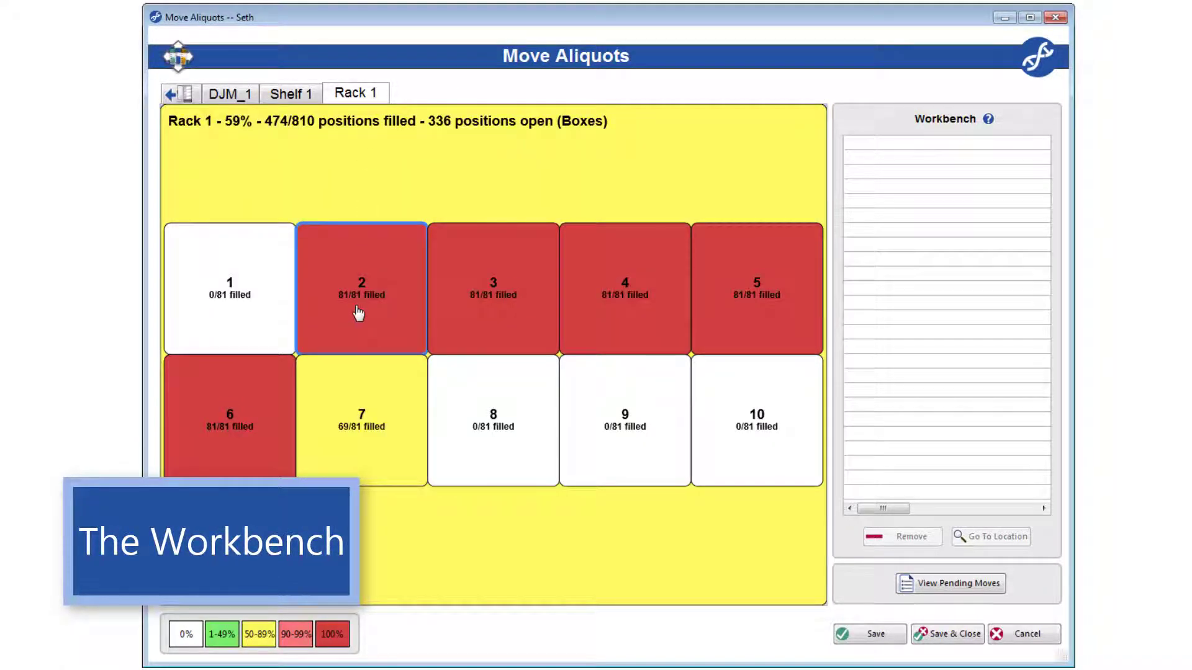
drag(362, 311, 906, 186)
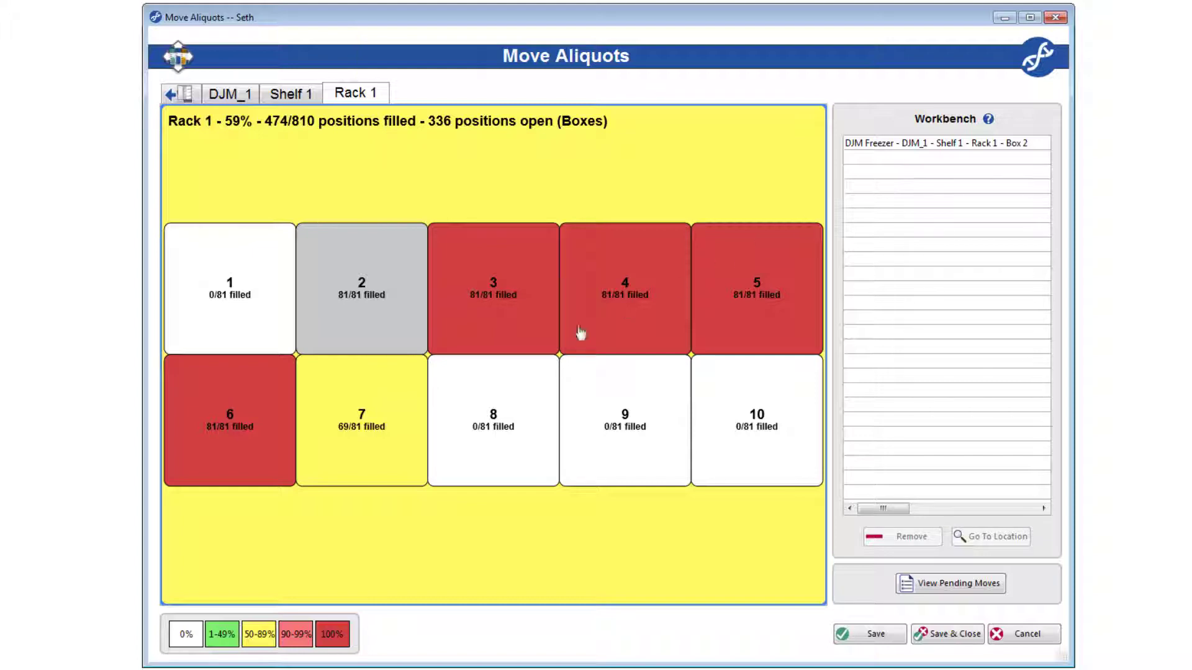
click(402, 419)
double_click(401, 417)
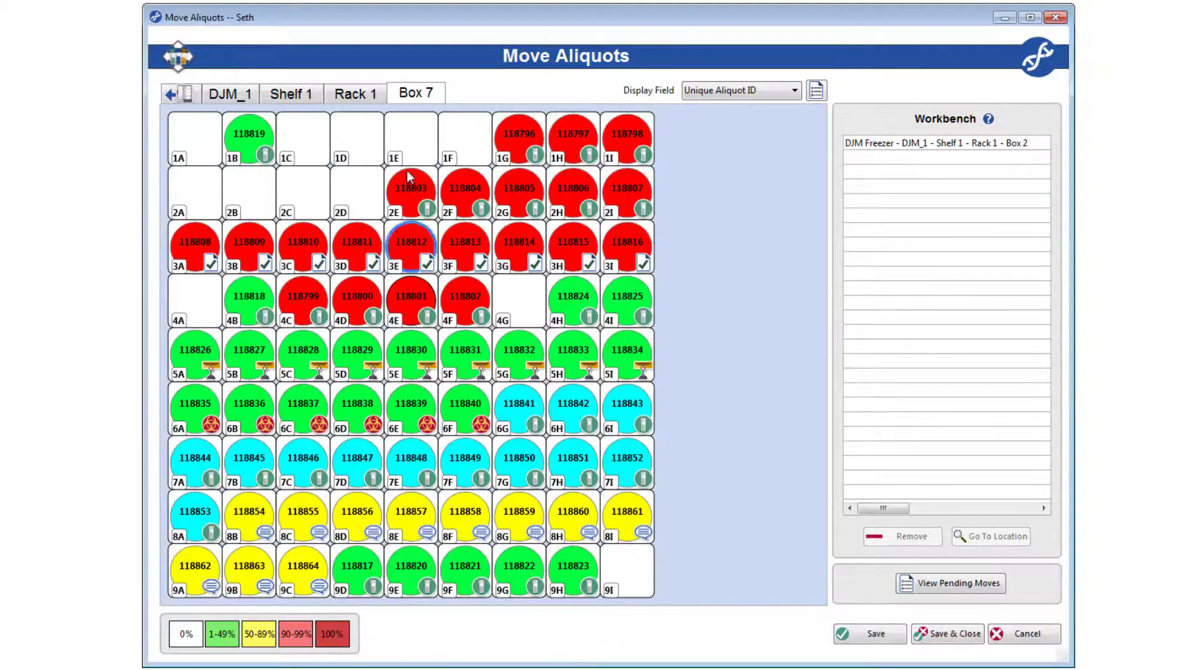
drag(340, 314, 958, 234)
- Stage Shelf 3 Rack 2 and the whole Shelf 4 on the Workbench
click(349, 93)
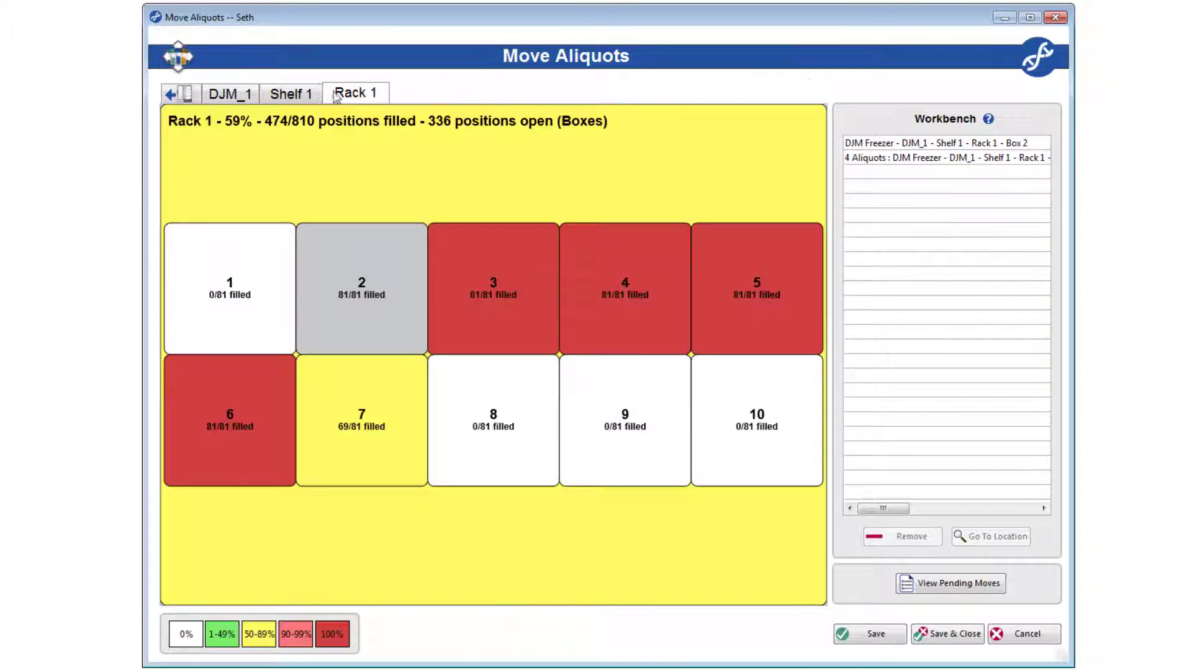
click(300, 93)
click(239, 96)
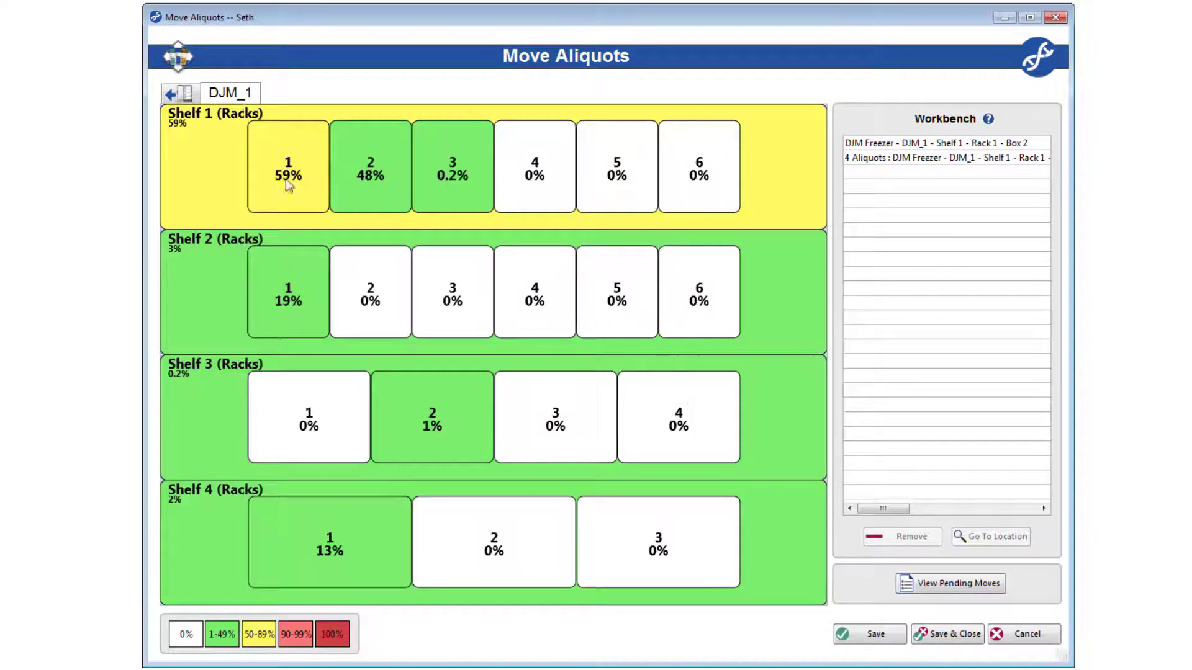
drag(439, 440, 960, 252)
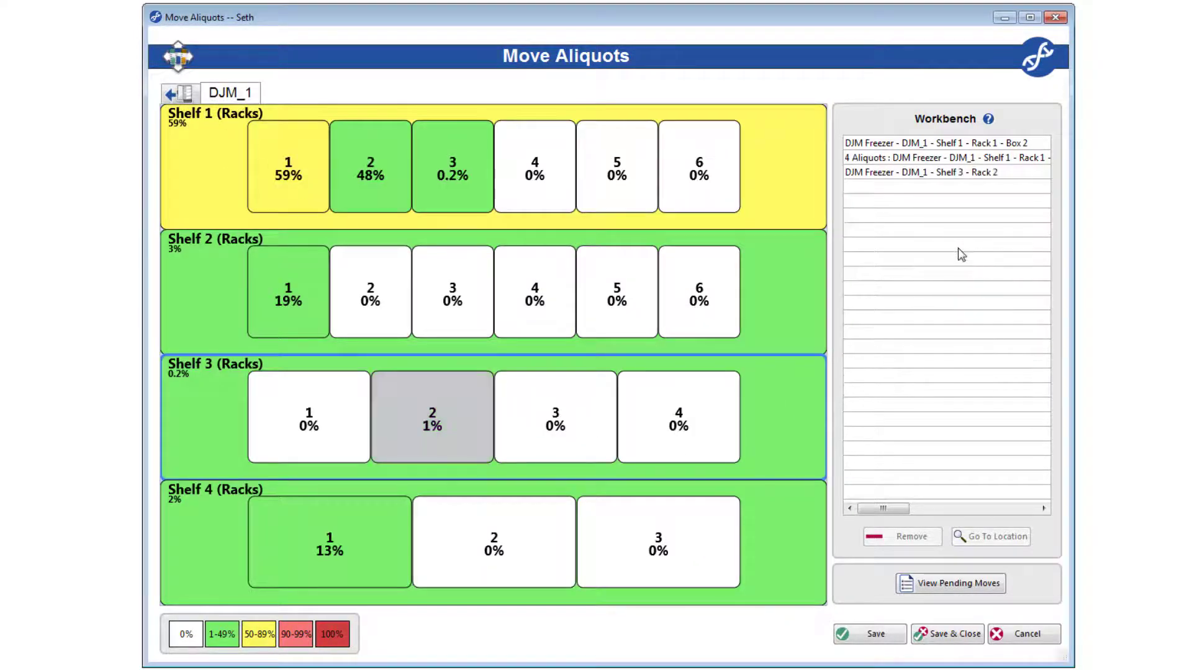
drag(208, 519, 991, 320)
click(972, 188)
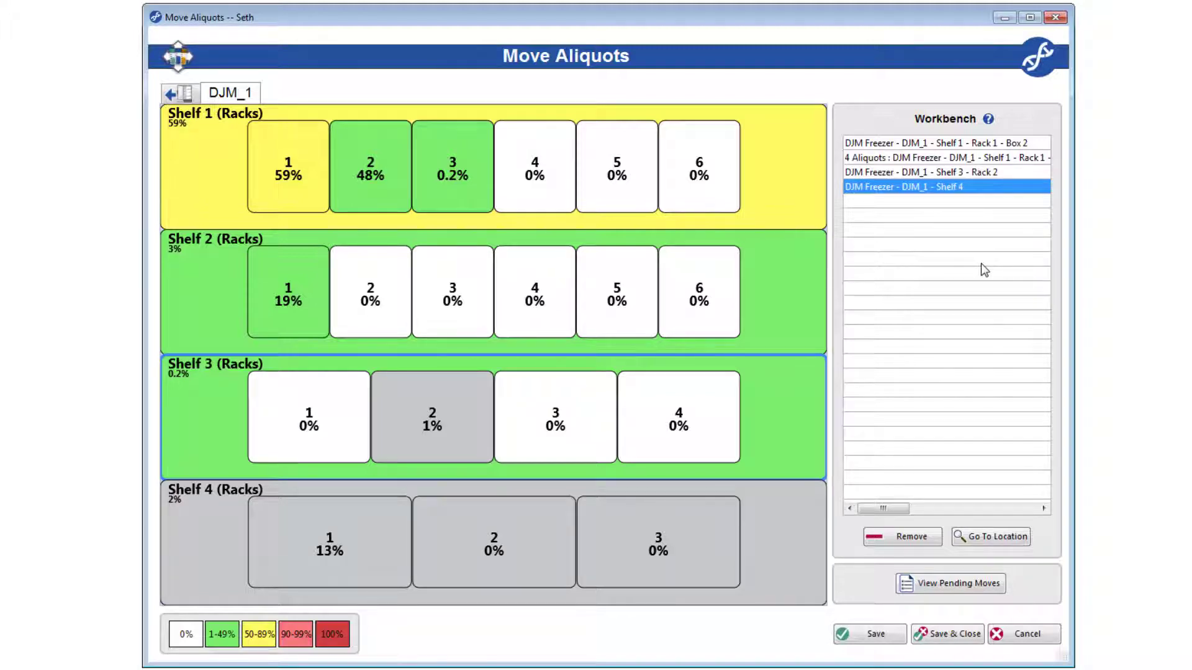
- Remove Shelf 4 from the Workbench, returning it to its original location
click(897, 539)
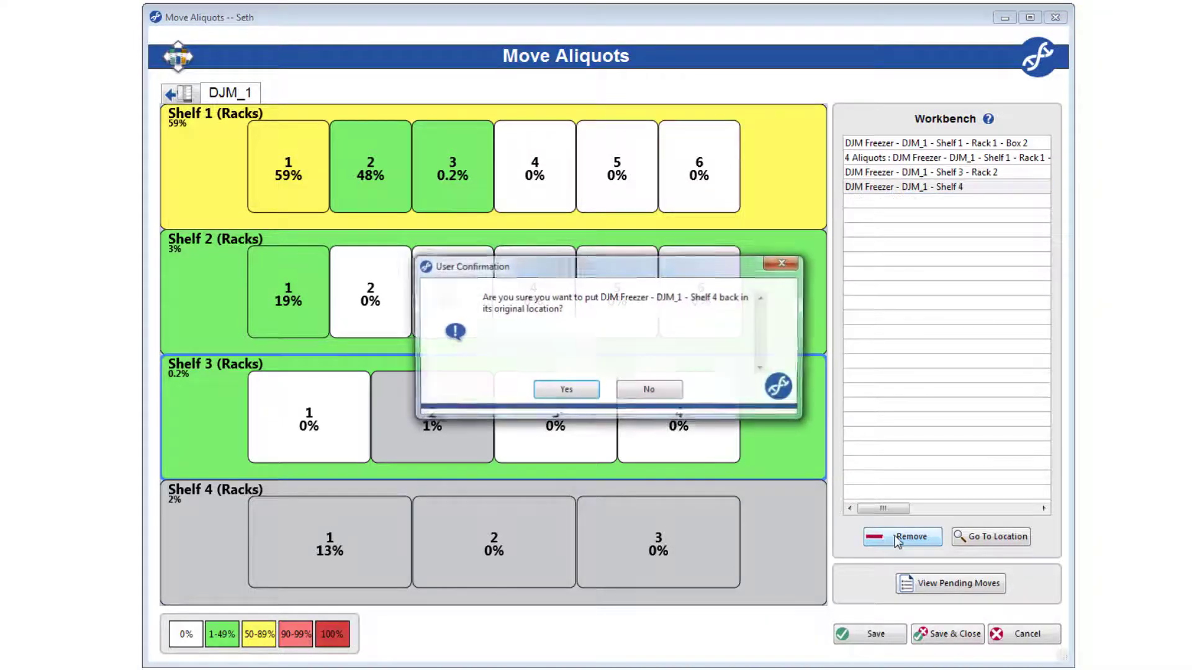
click(566, 390)
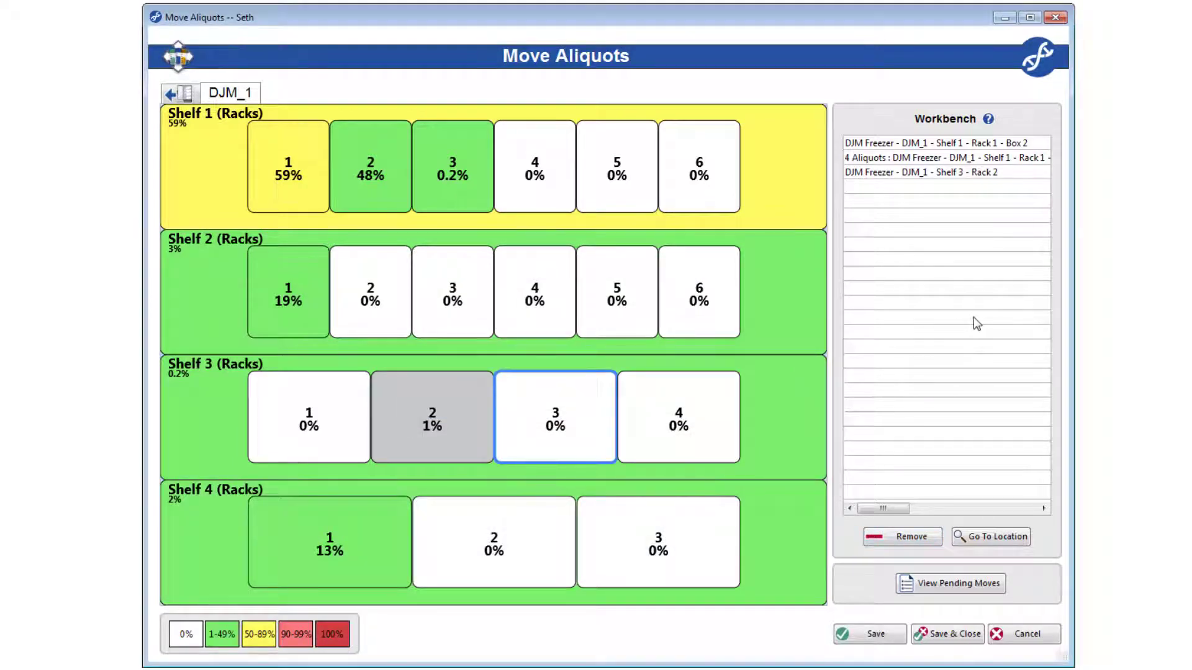
click(177, 93)
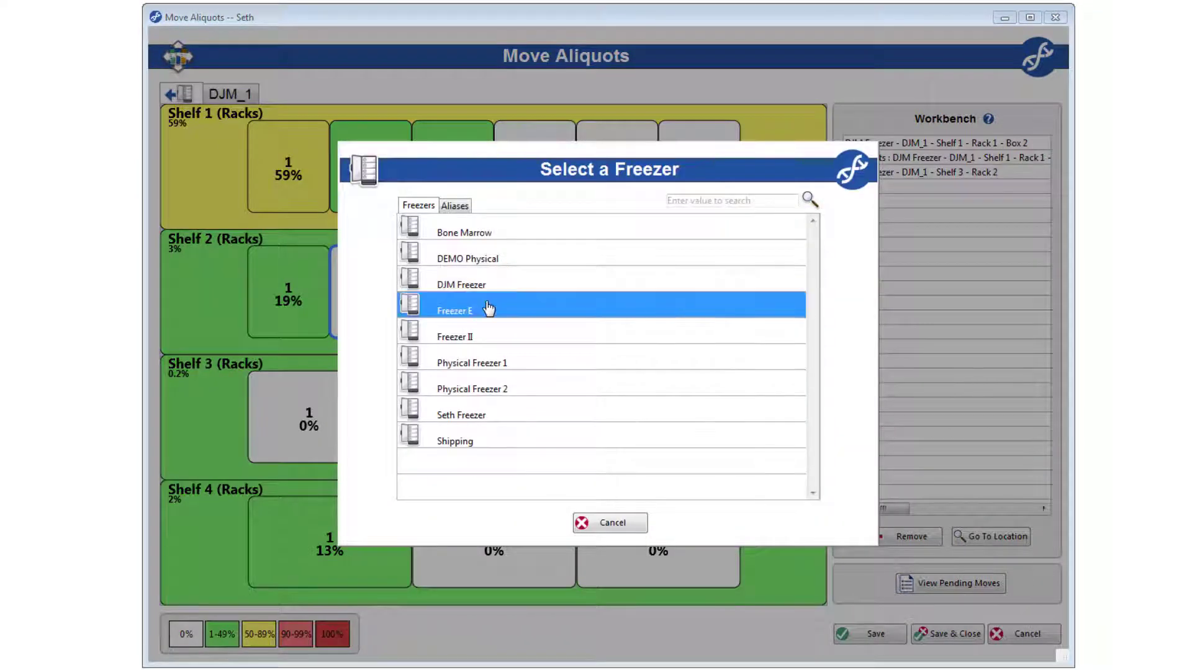
click(488, 309)
- Jump to Box 7, where the four staged aliquots currently sit
click(945, 159)
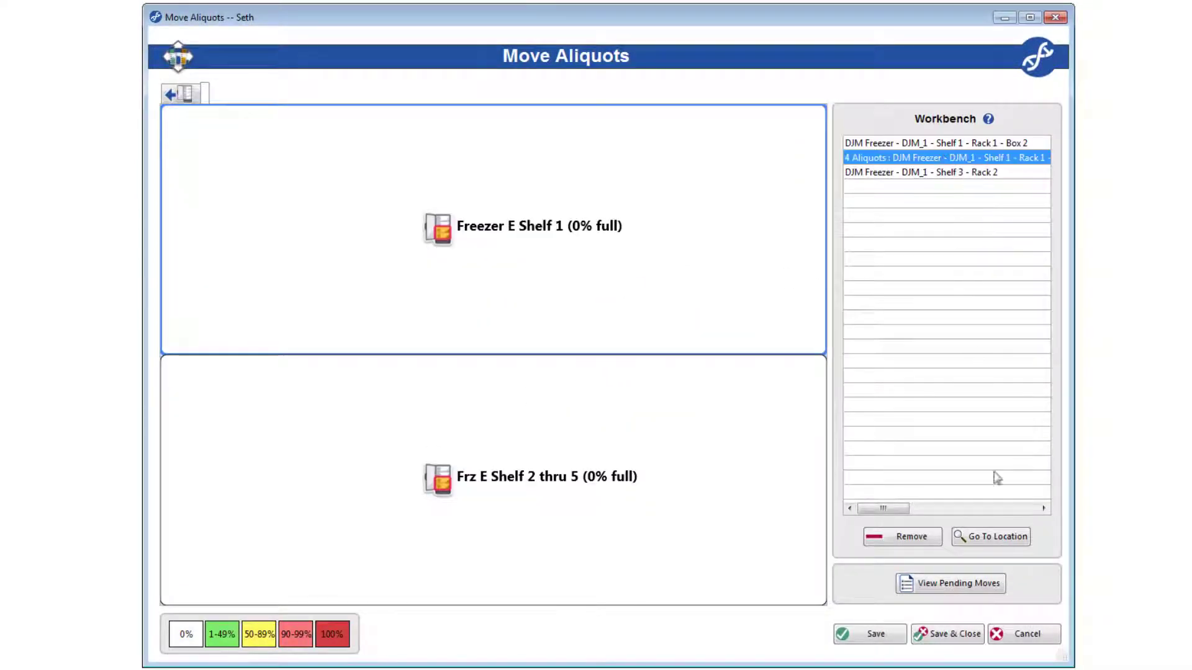
click(1006, 542)
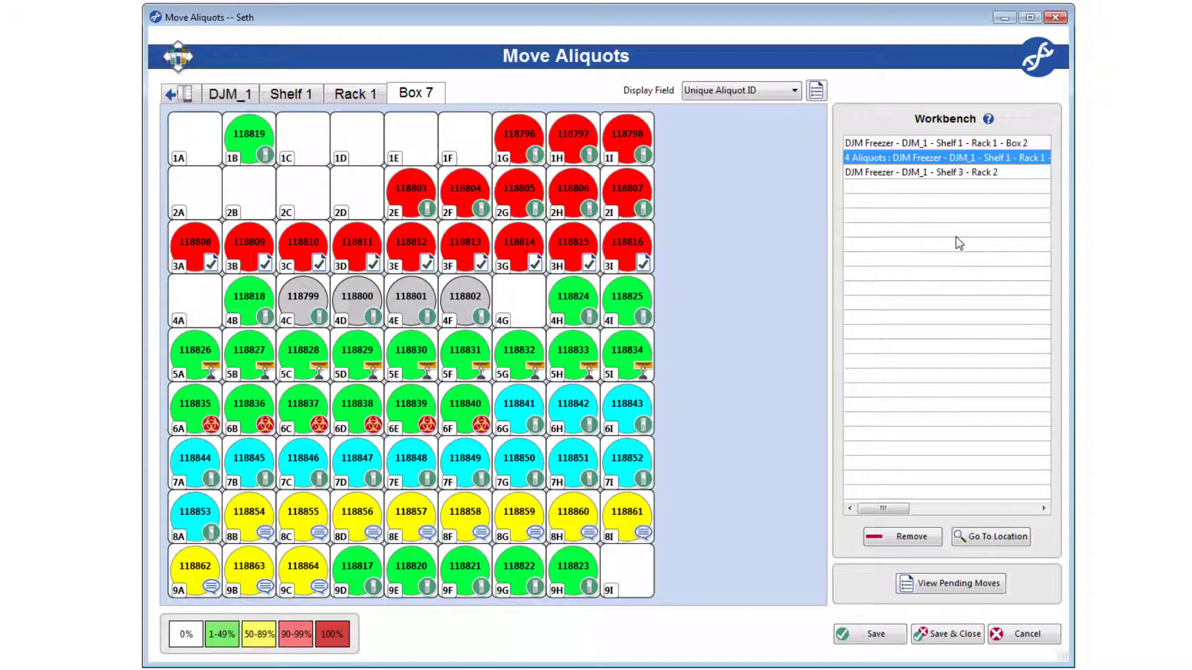
right_click(945, 173)
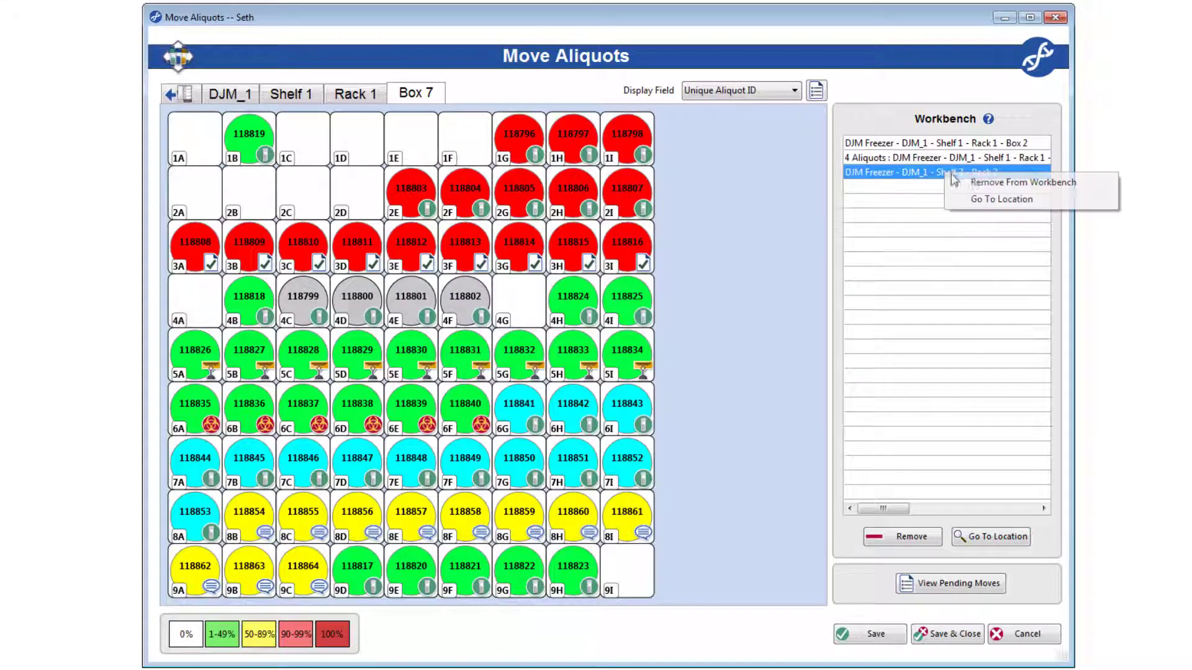
click(1029, 185)
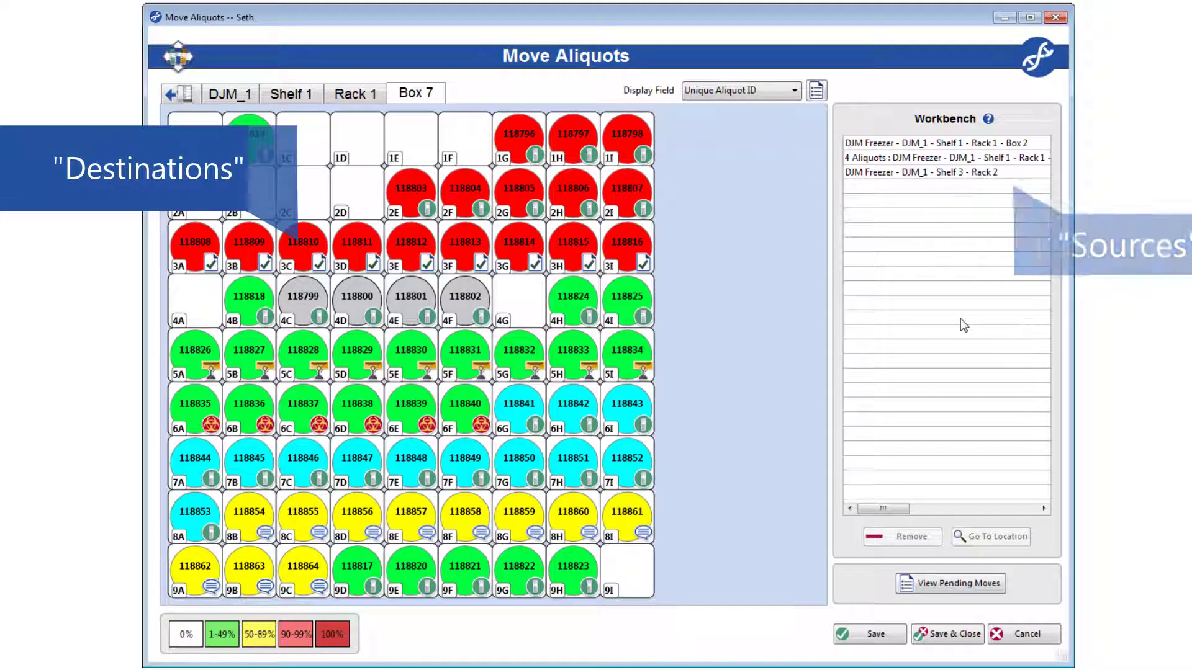
- Navigate to Seth Freezer's Pink Shelf 2 and select the Box 2 Workbench entry
click(173, 90)
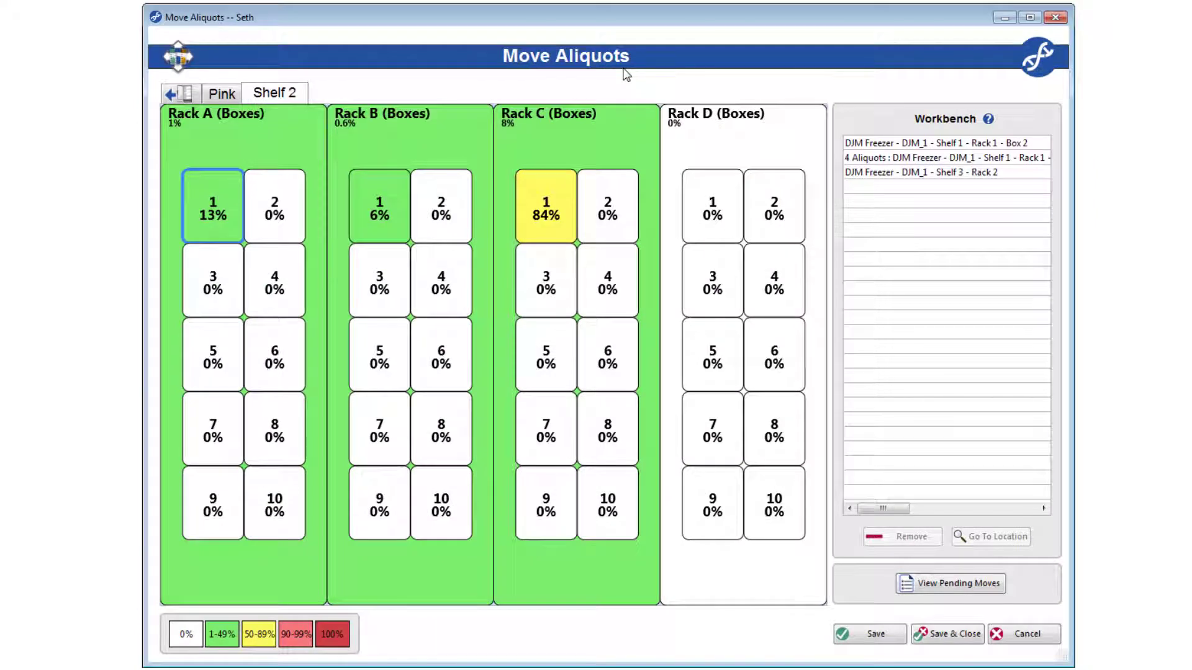
click(958, 144)
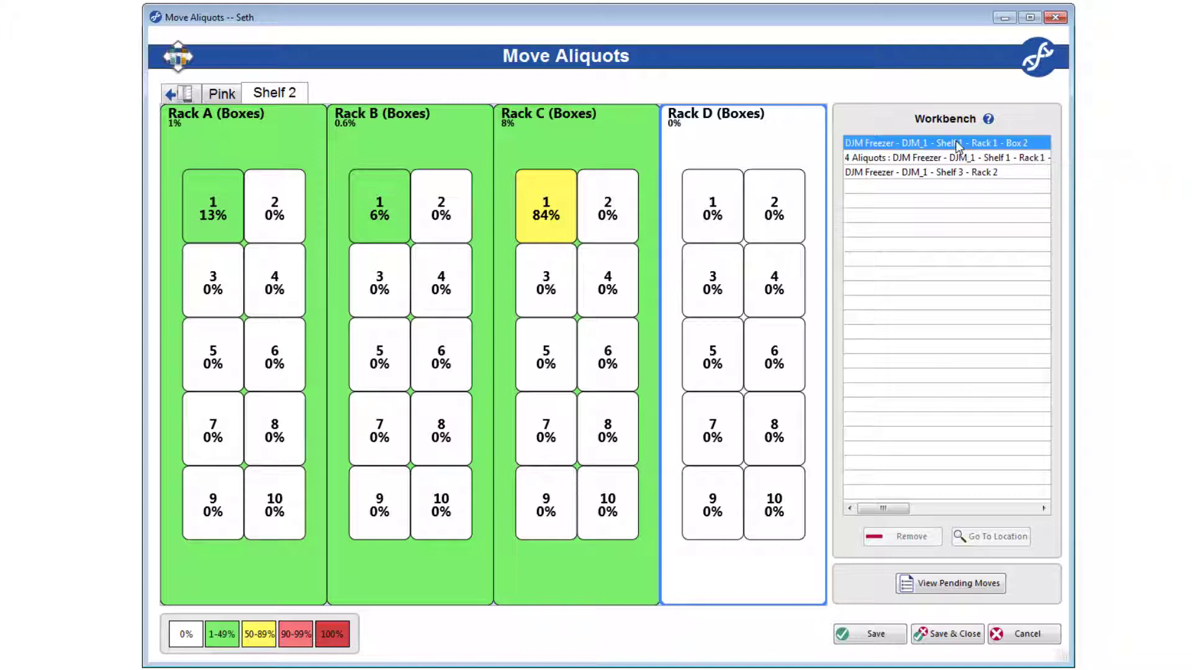
- Place Box 2 into Rack D position 1, leaving the freezer alias at the source
drag(958, 146, 698, 212)
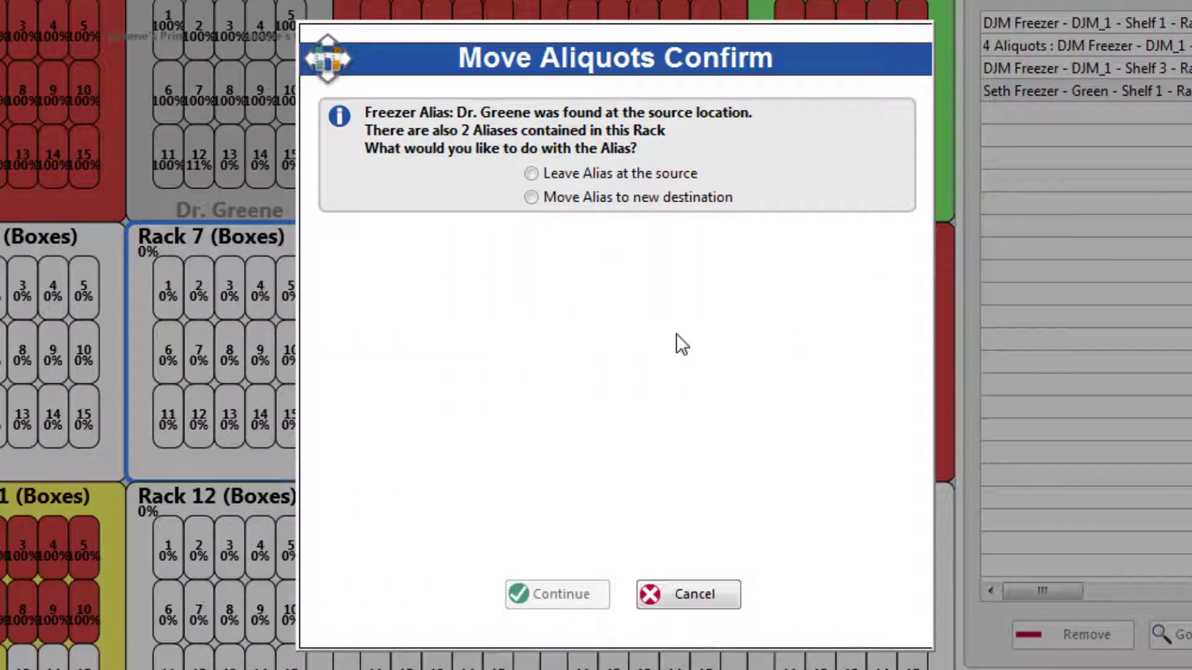
click(545, 173)
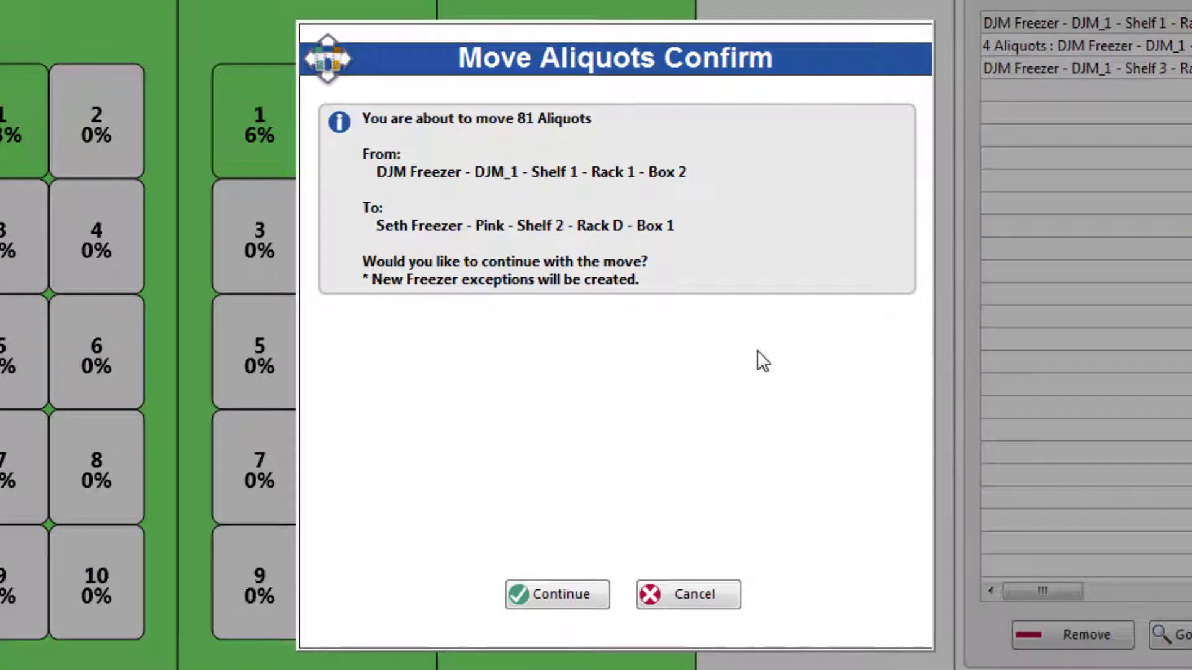
click(581, 597)
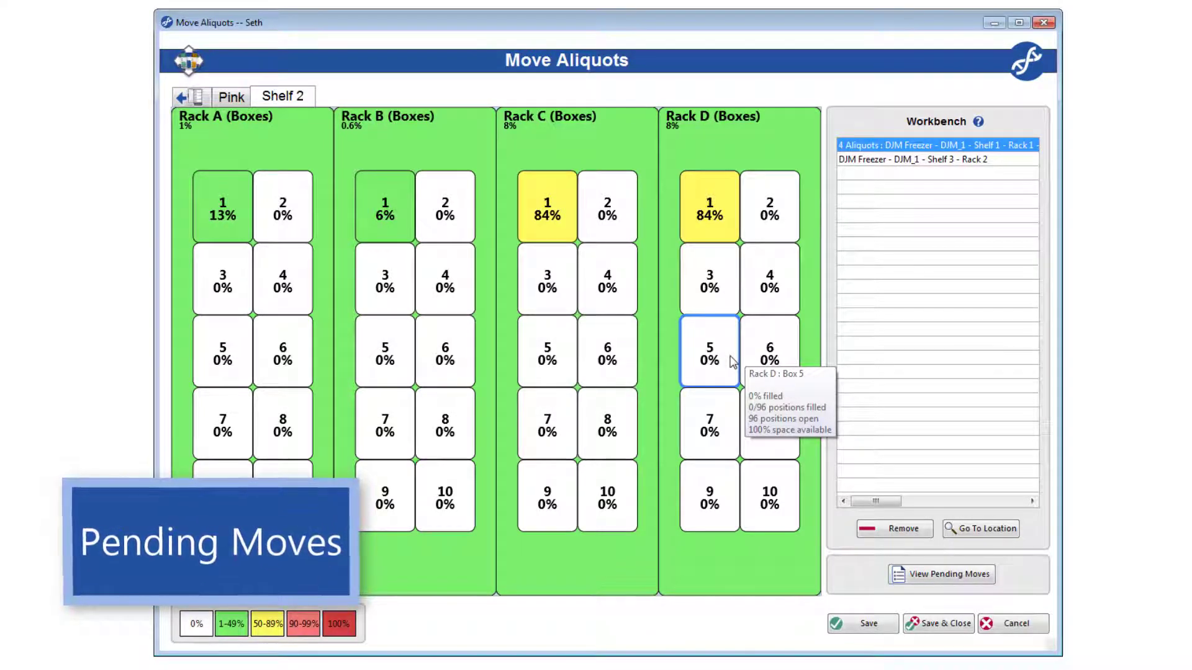
click(745, 360)
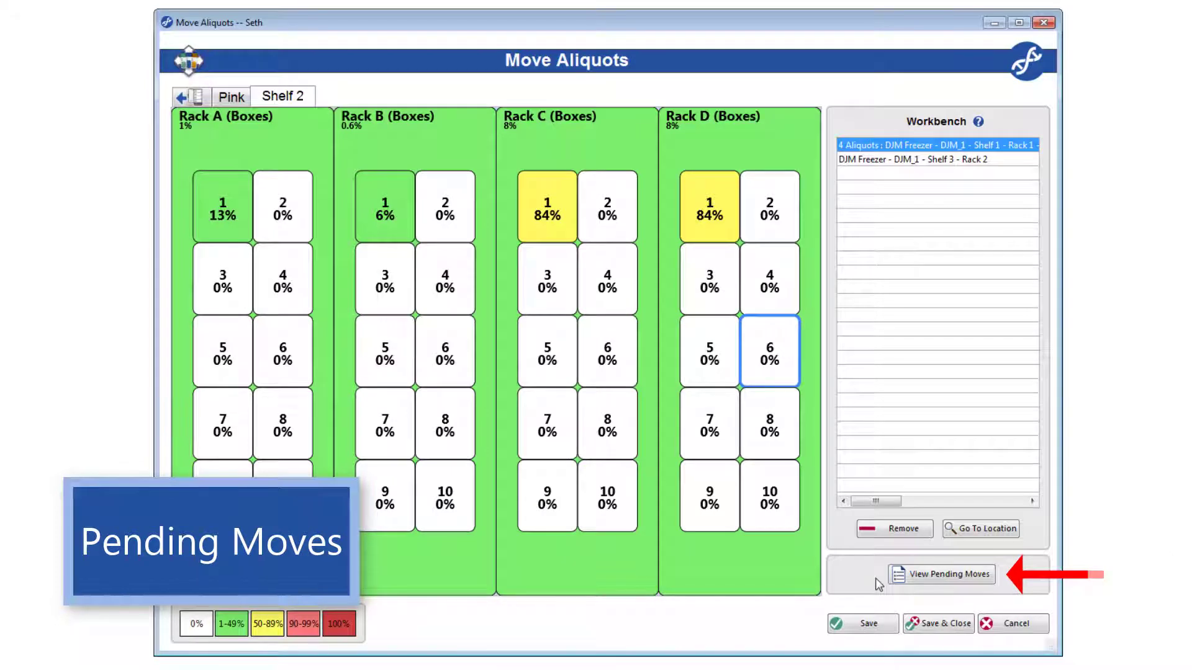
click(950, 576)
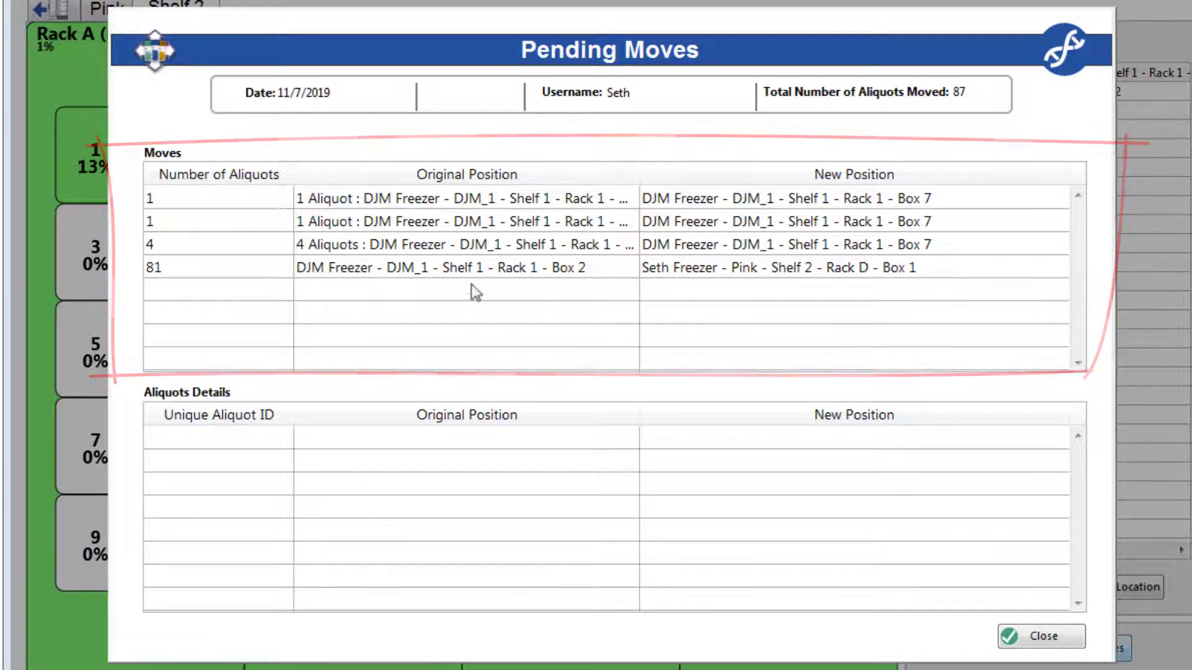
click(459, 273)
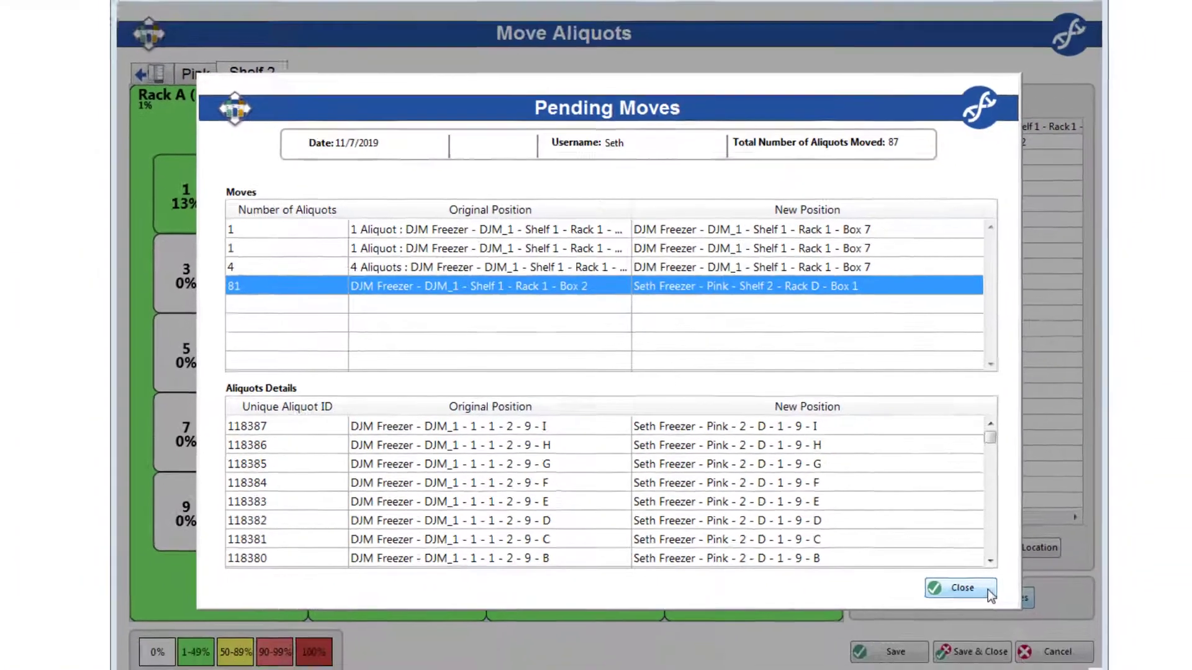
click(1071, 637)
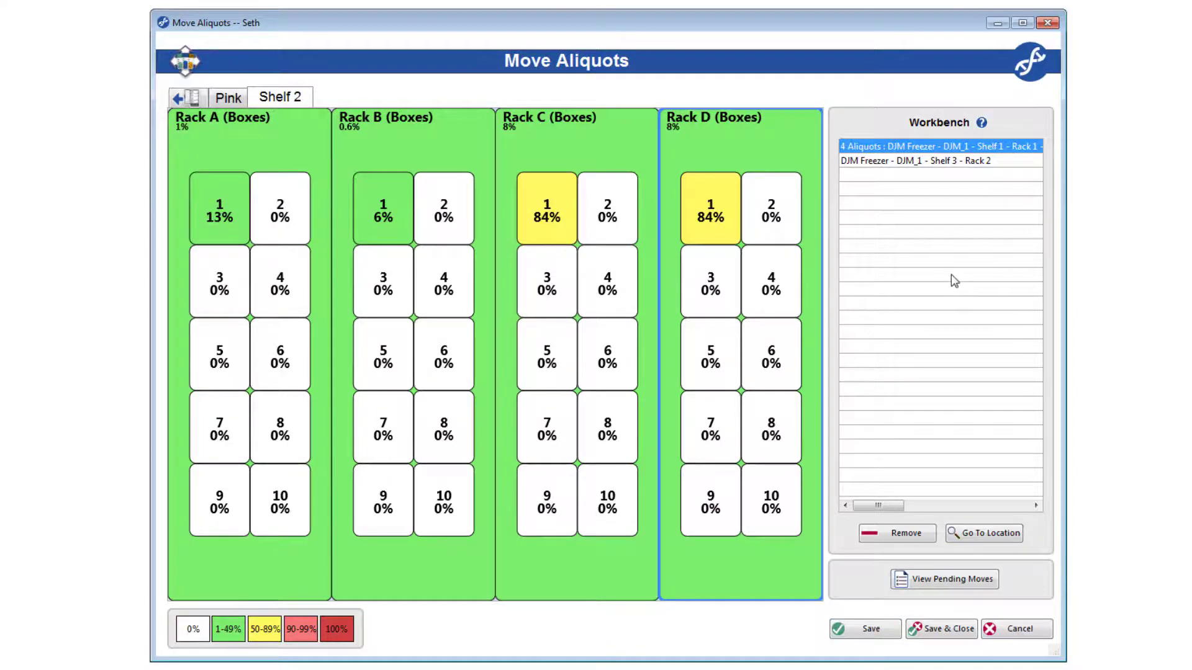
- Place the four aliquots in Rack D Box 1 positions 1B–1E and return Shelf 3 Rack 2 to its location
drag(954, 280, 247, 188)
click(562, 504)
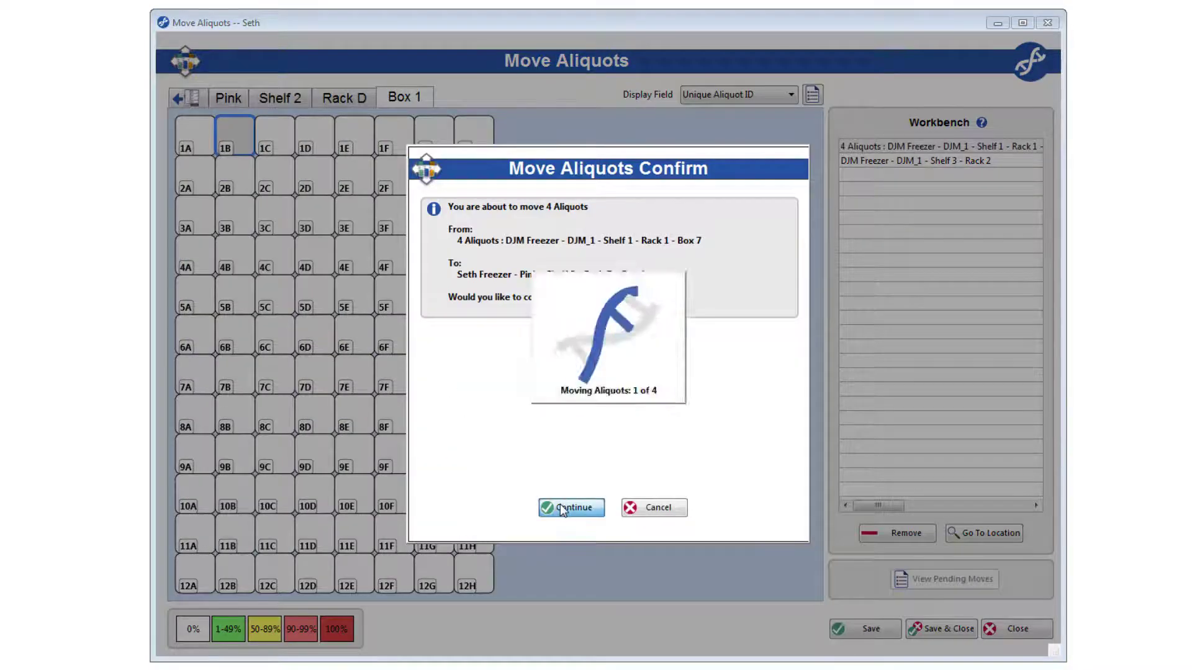
right_click(903, 152)
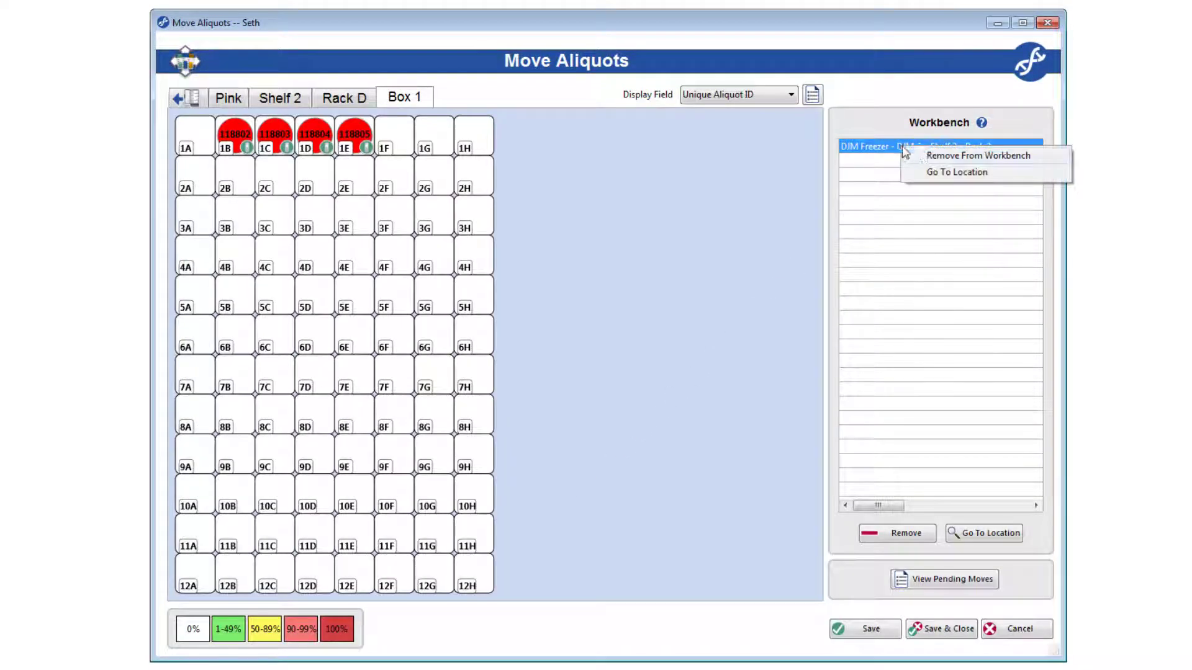
click(965, 157)
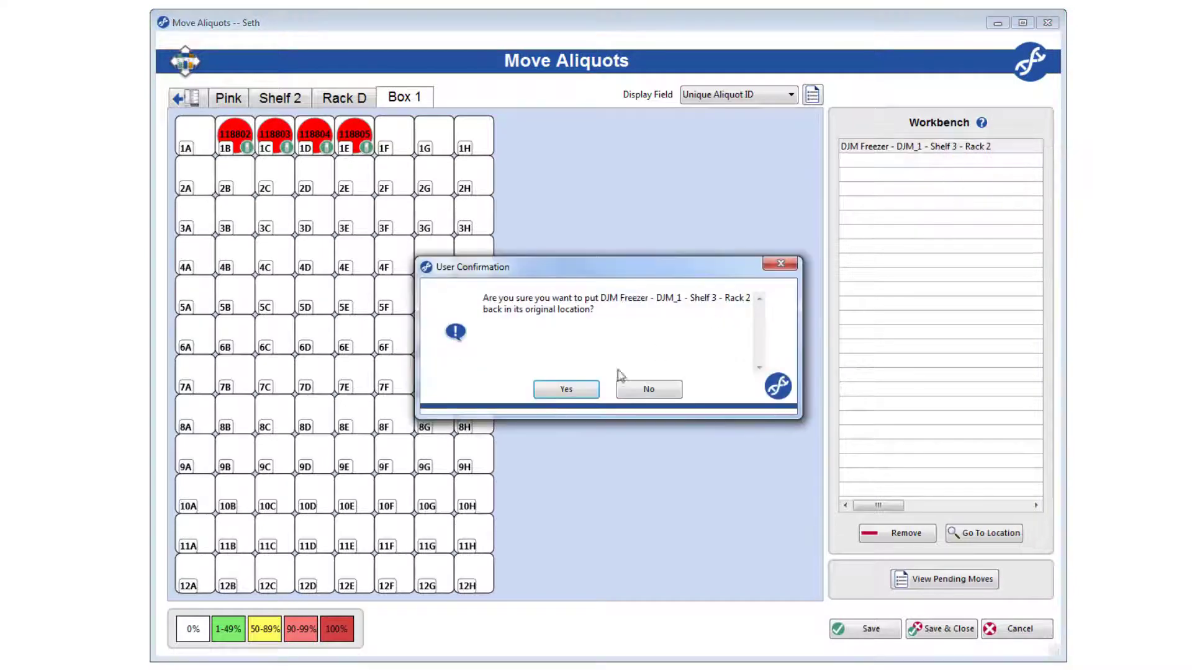
click(575, 391)
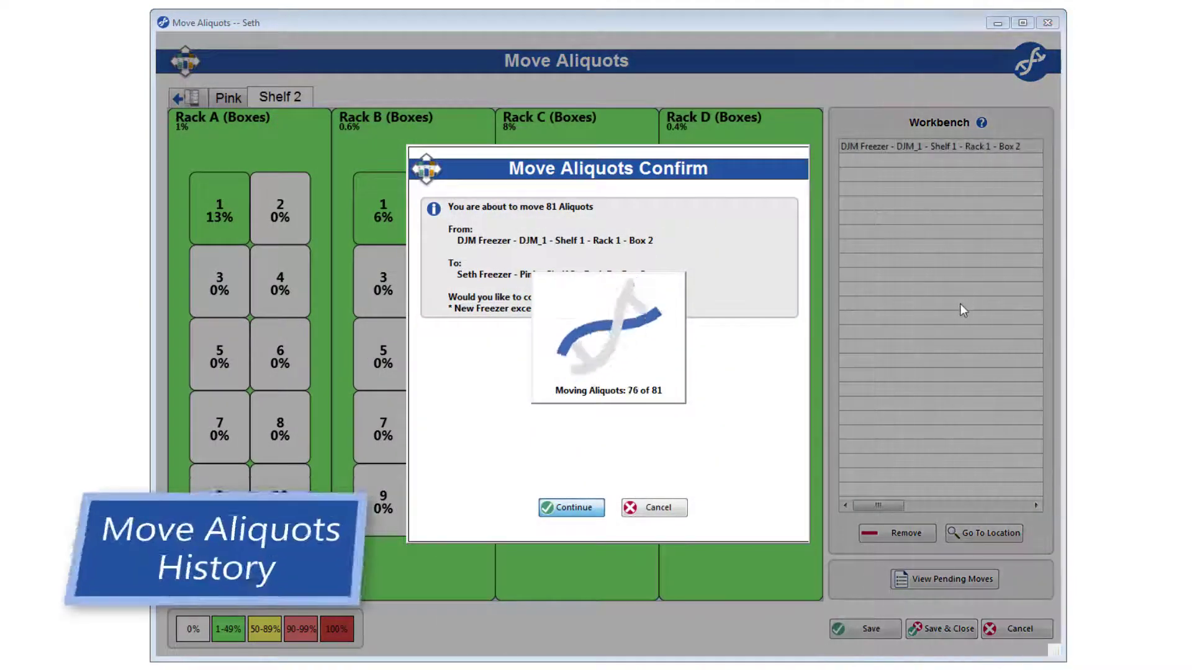
- Save the pending moves, review the summary of 85 aliquots in two moves, then close it
click(941, 632)
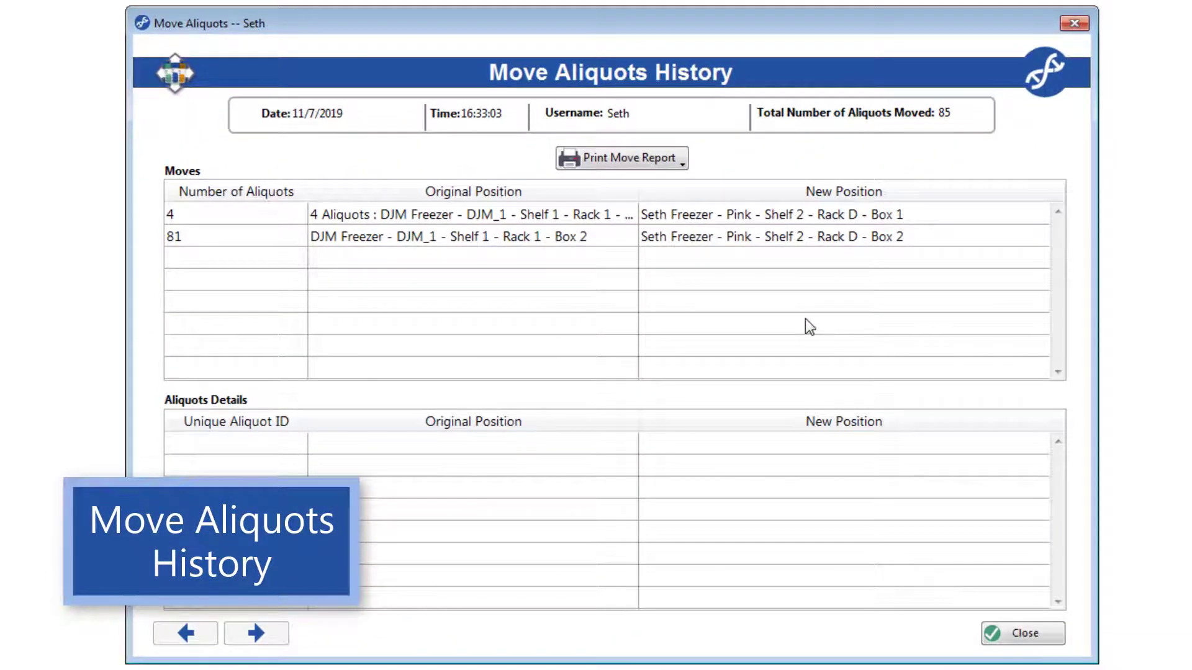
click(684, 162)
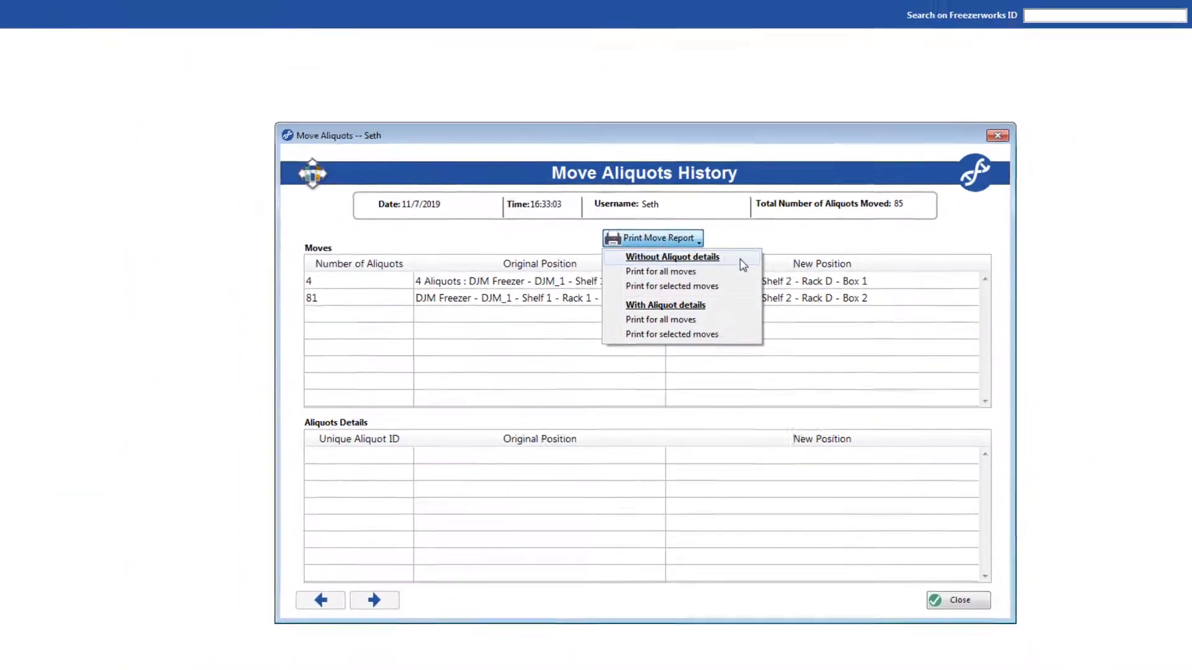
click(805, 248)
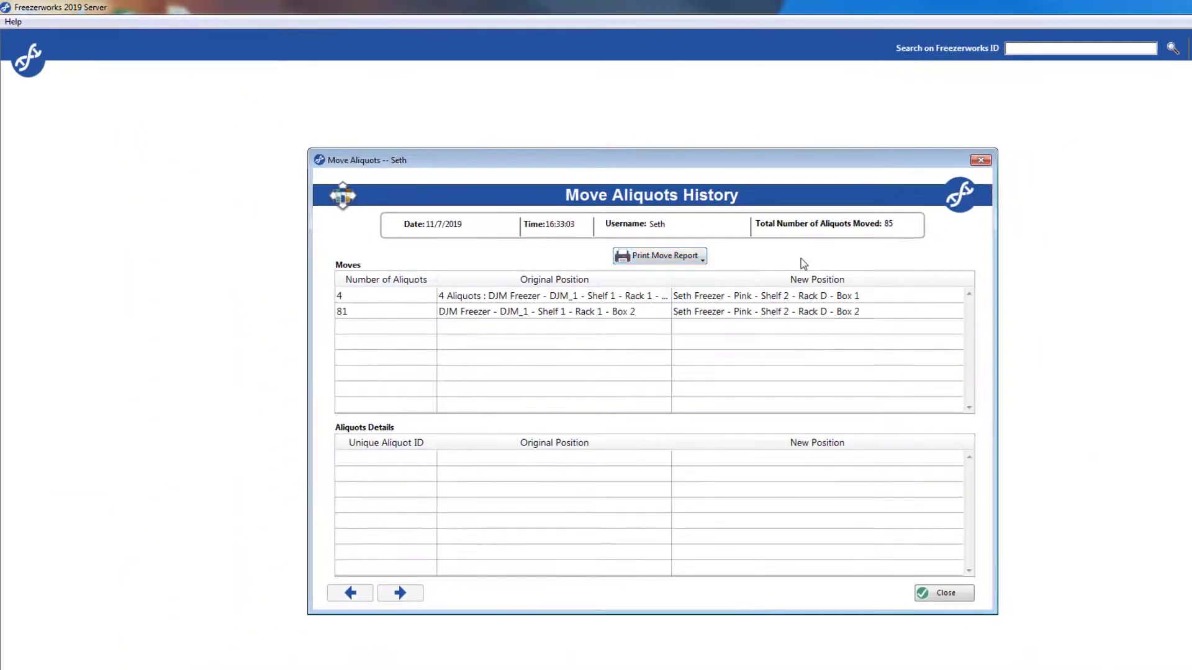
click(941, 590)
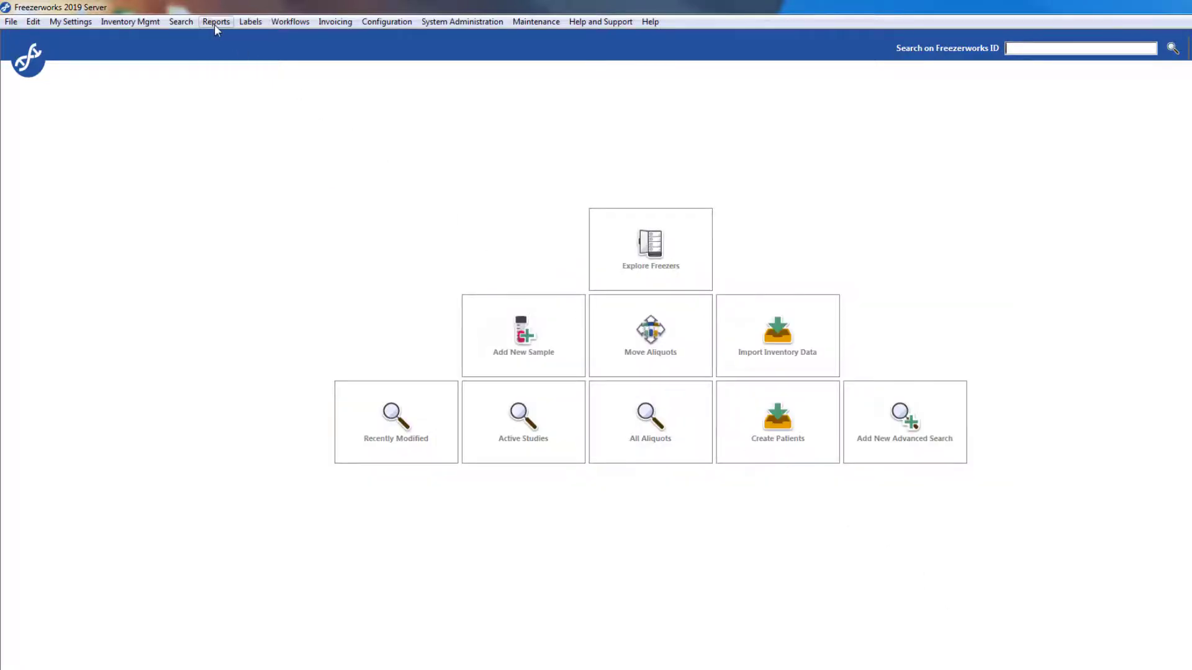
- From Reports, show Move Aliquots History details for the 11/07/19 16:33:03 move
click(214, 24)
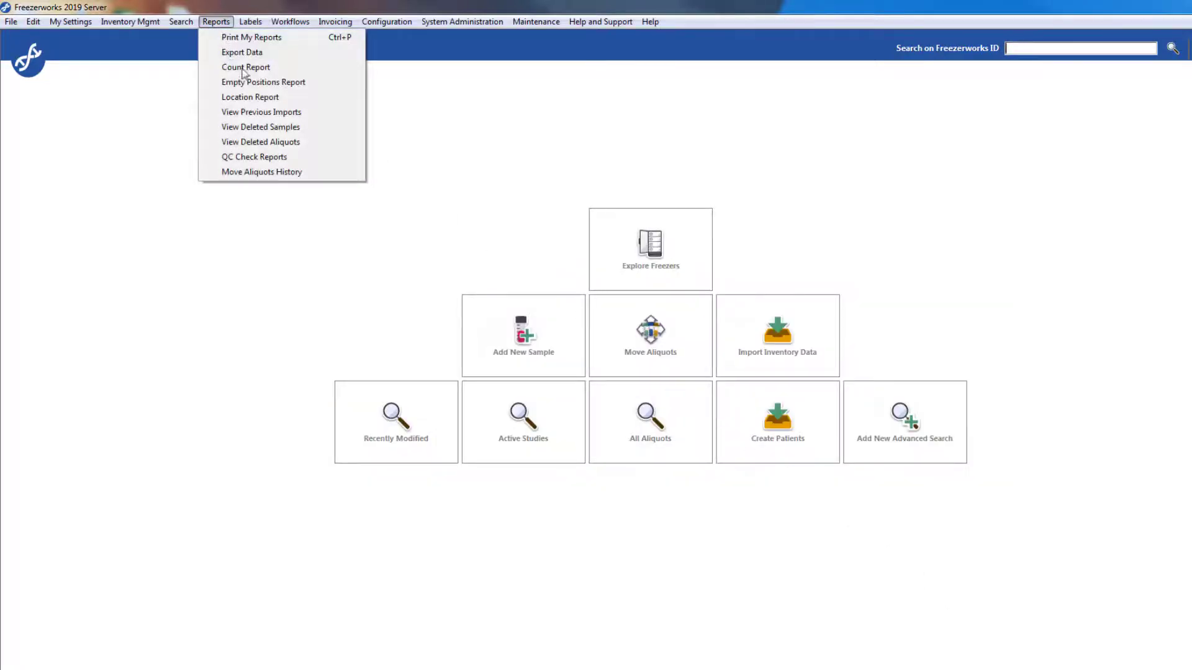
click(310, 175)
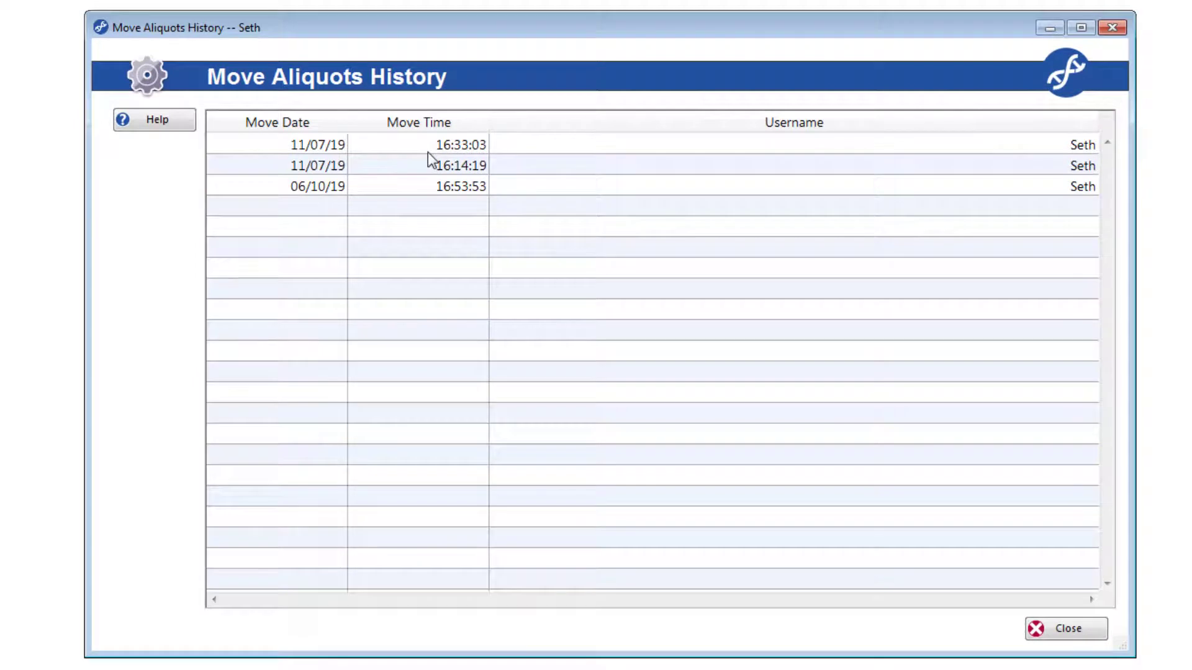
double_click(427, 149)
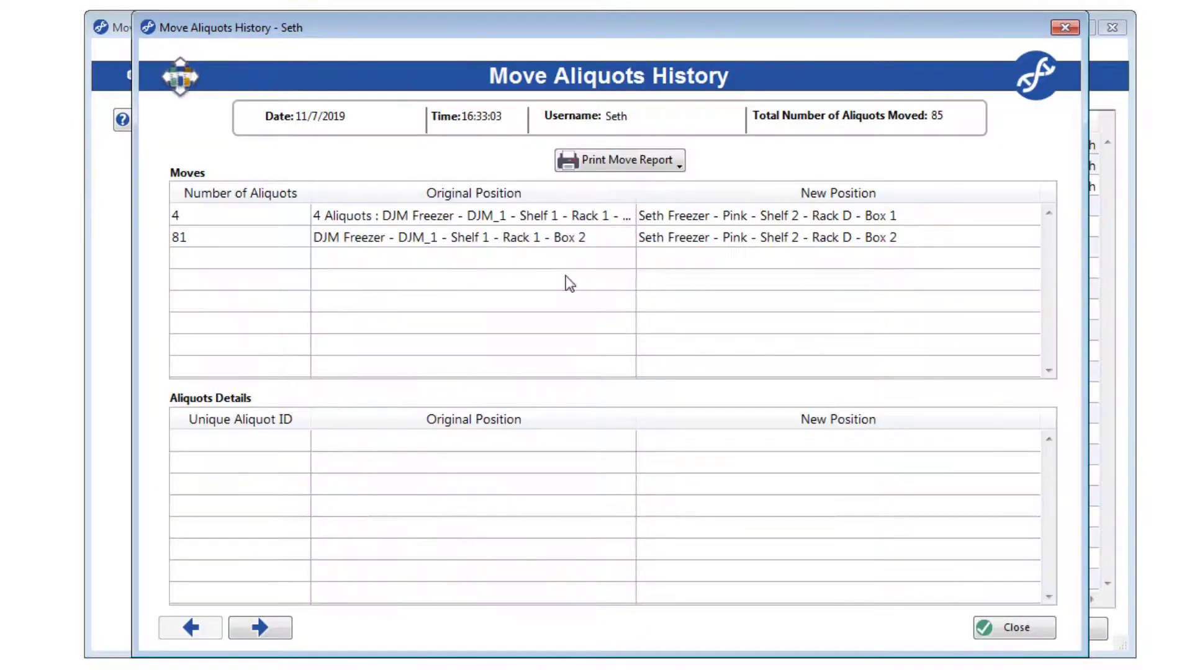